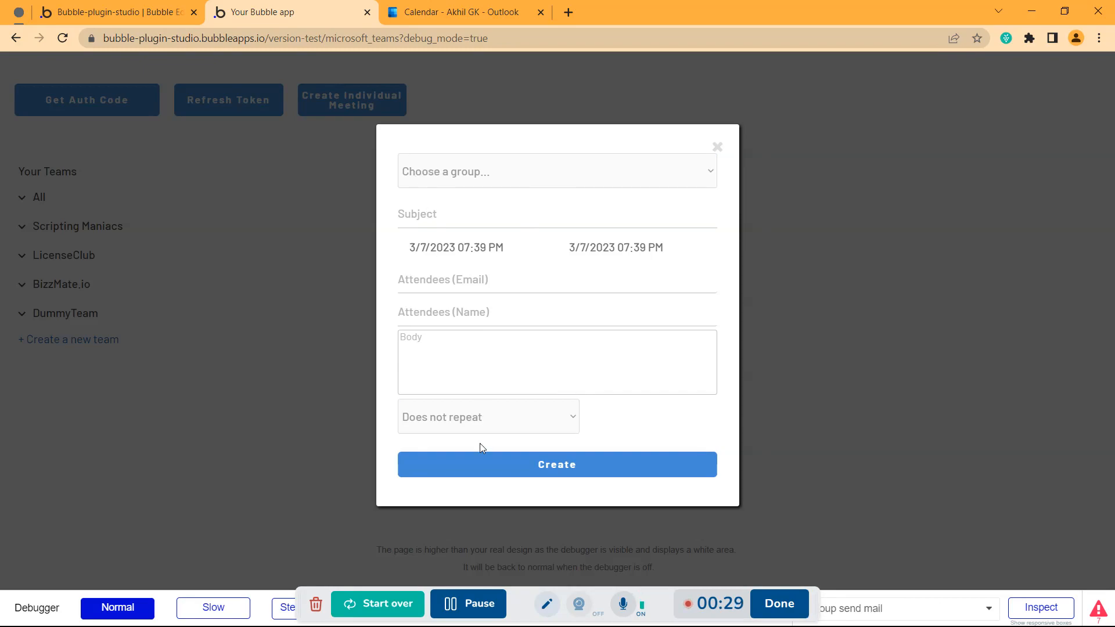
Leave the team unselected and enter the meeting subject 'Dummy meet'
left_click(405, 179)
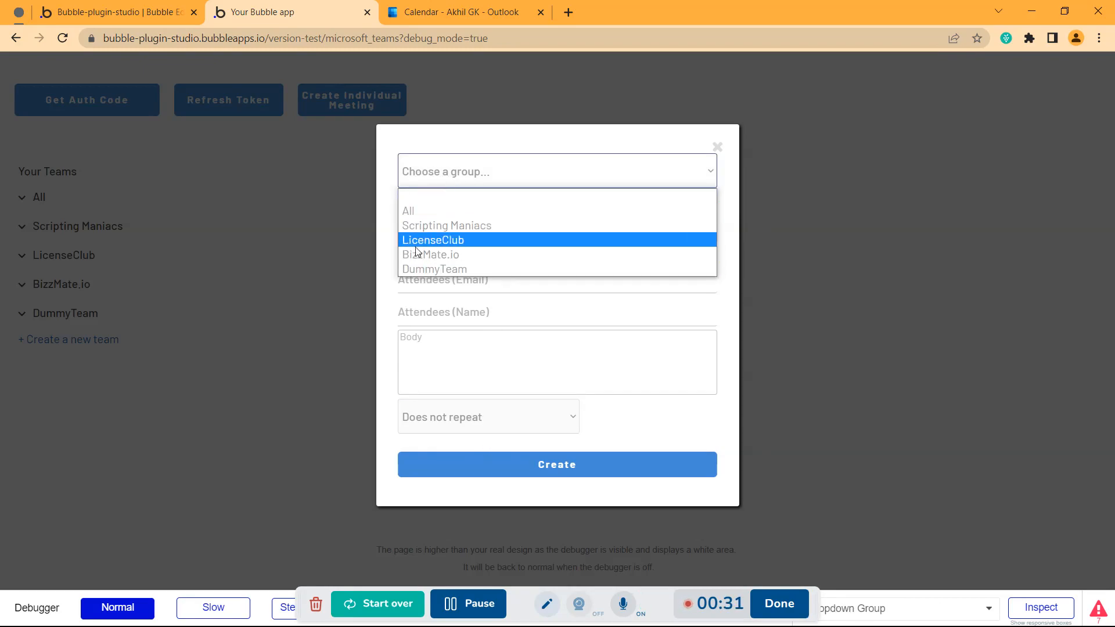
left_click(391, 186)
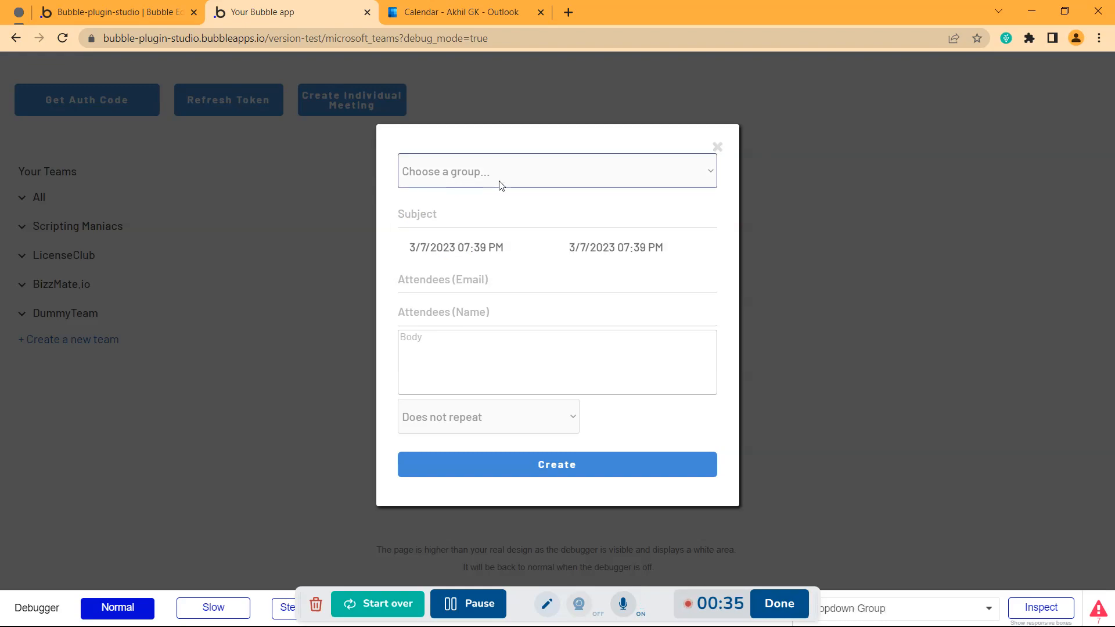
left_click(425, 216)
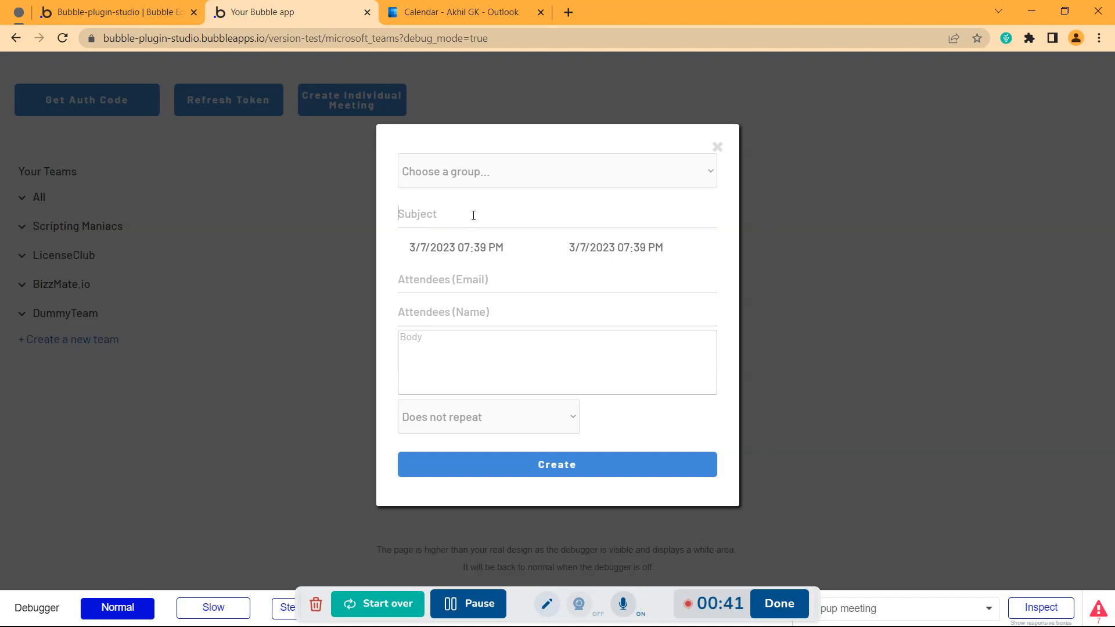
type("D")
key("BackSpace")
type("Dummy meet")
Set the meeting start to 4/7/2023 at 10:00 AM
left_click(459, 249)
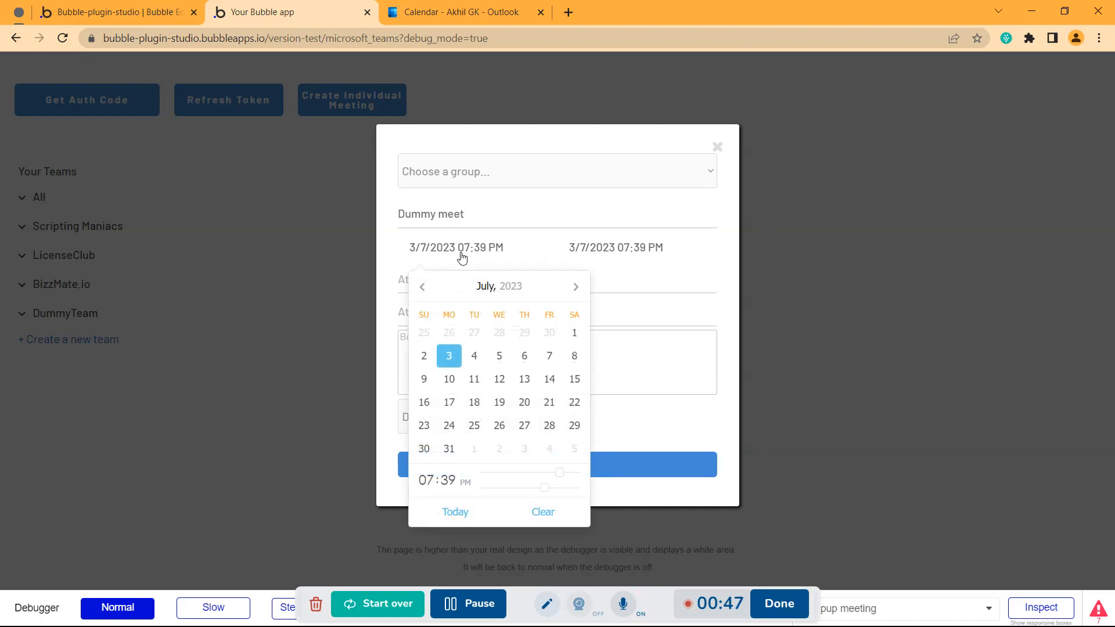
left_click(474, 355)
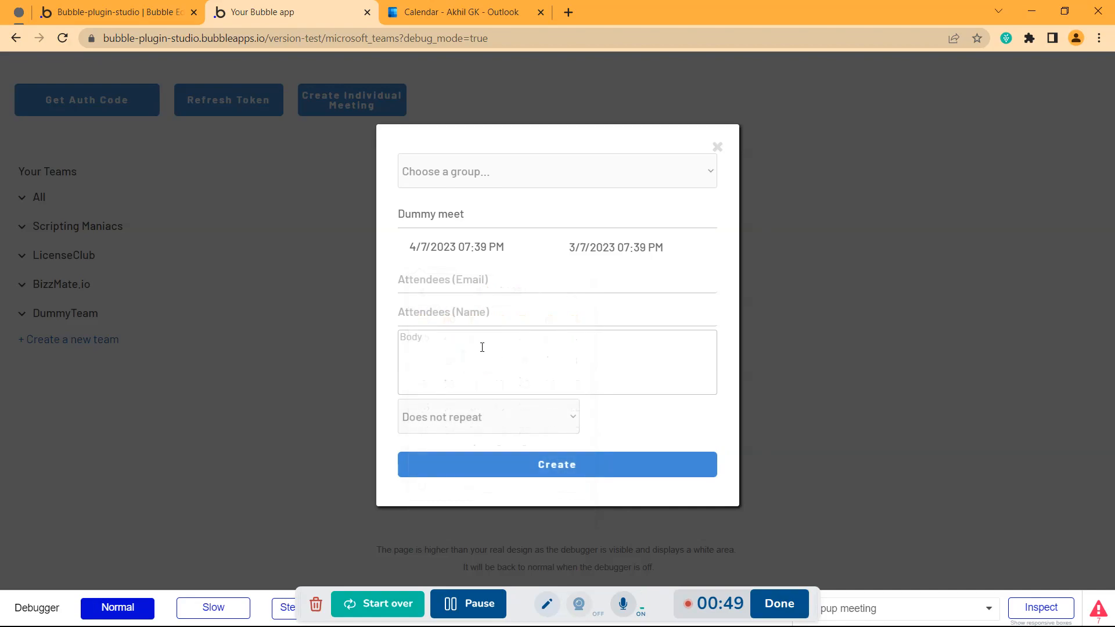
left_click(463, 247)
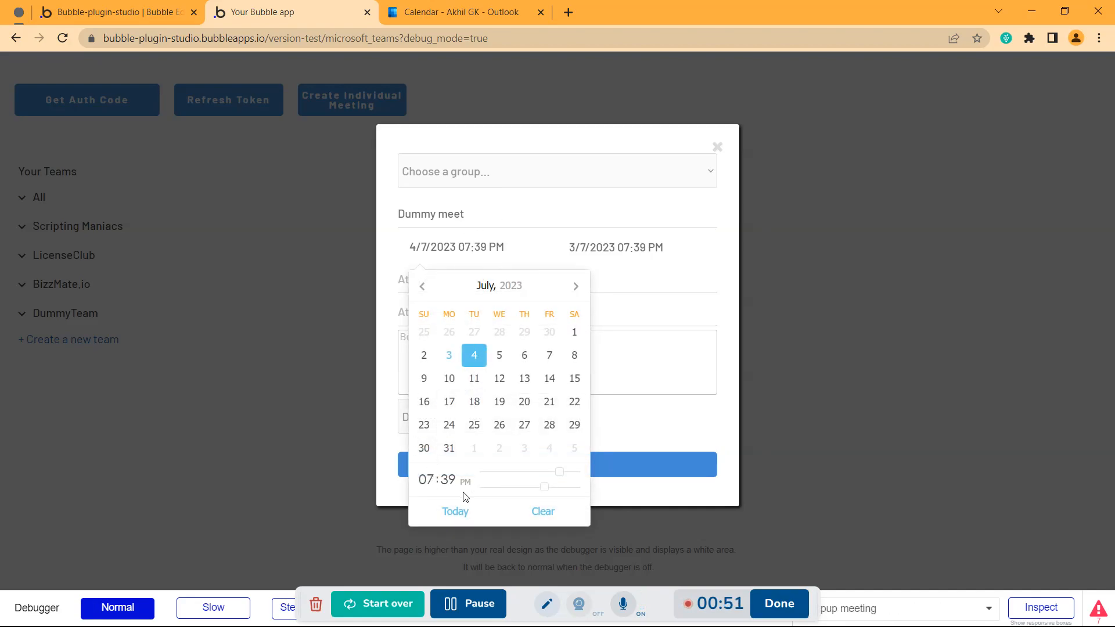
left_click_drag(544, 493, 482, 489)
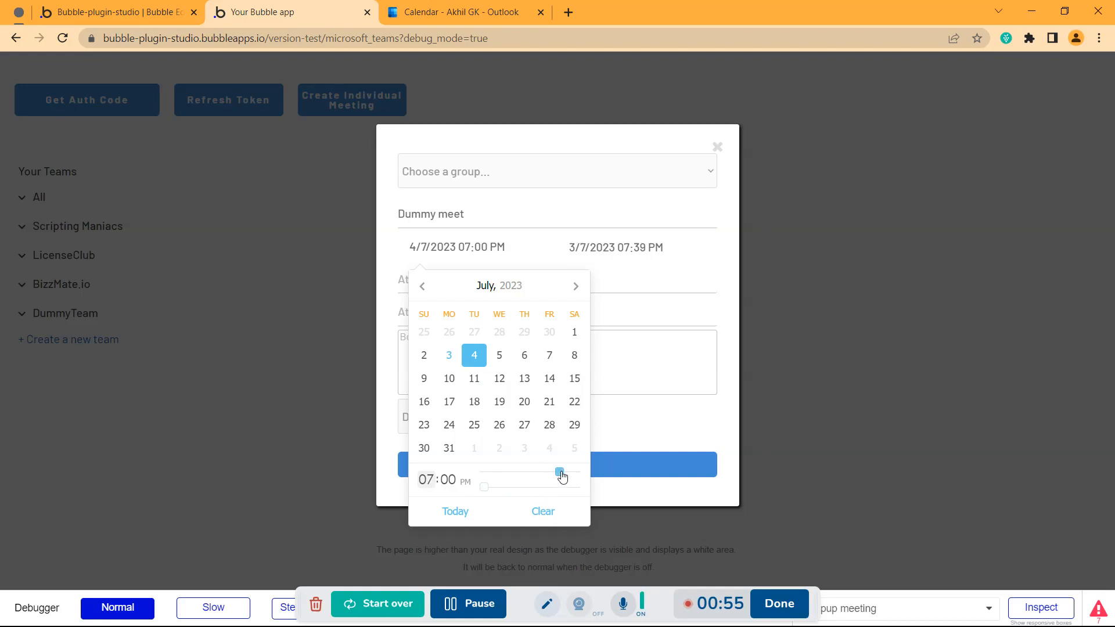
left_click_drag(562, 473, 524, 474)
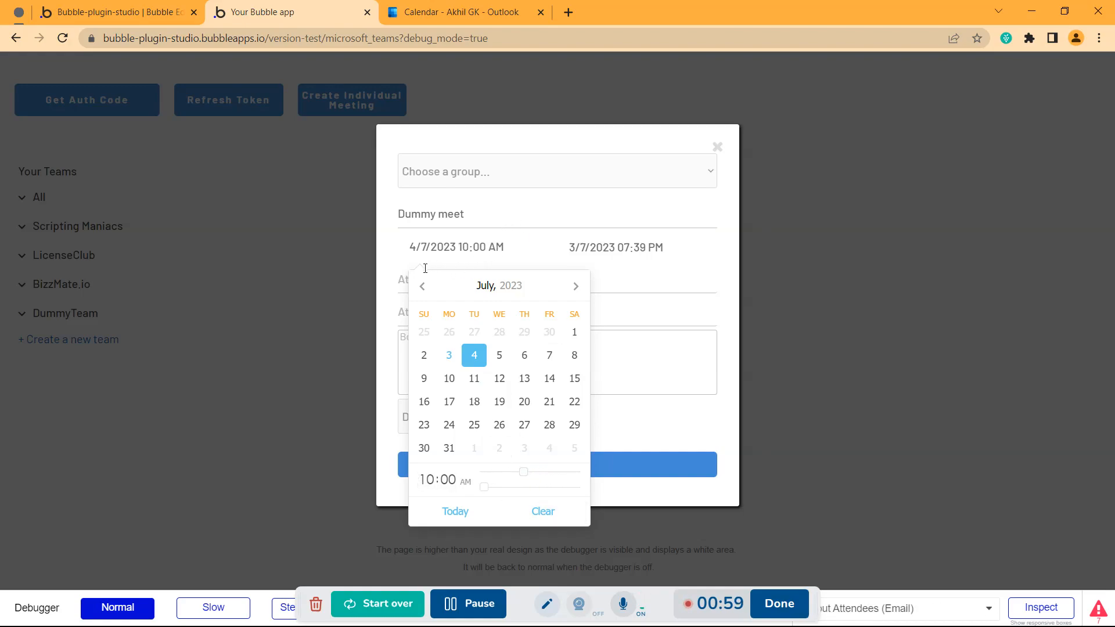
Set the meeting end to 4/7/2023 at 11:00 AM
left_click(600, 257)
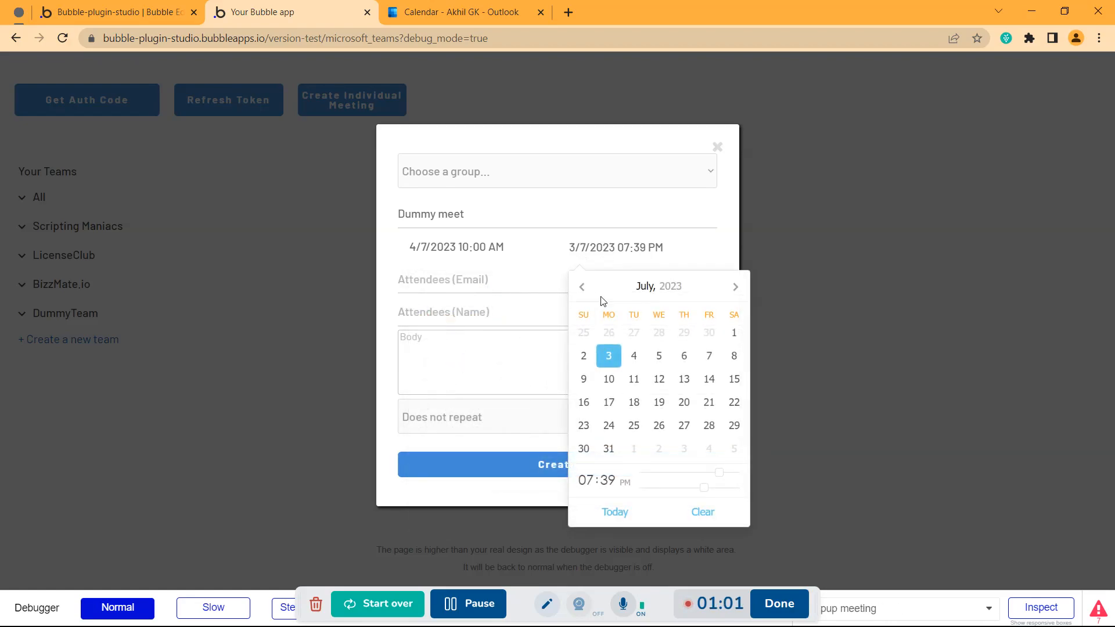
left_click(634, 356)
left_click(622, 239)
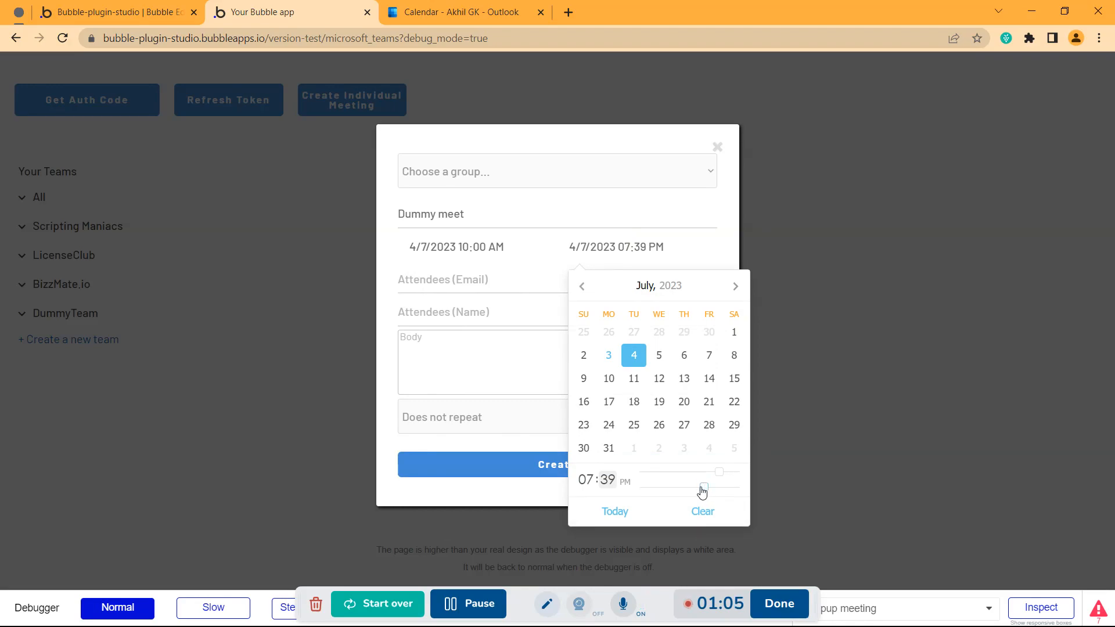
left_click_drag(700, 489, 636, 496)
left_click_drag(719, 472, 689, 478)
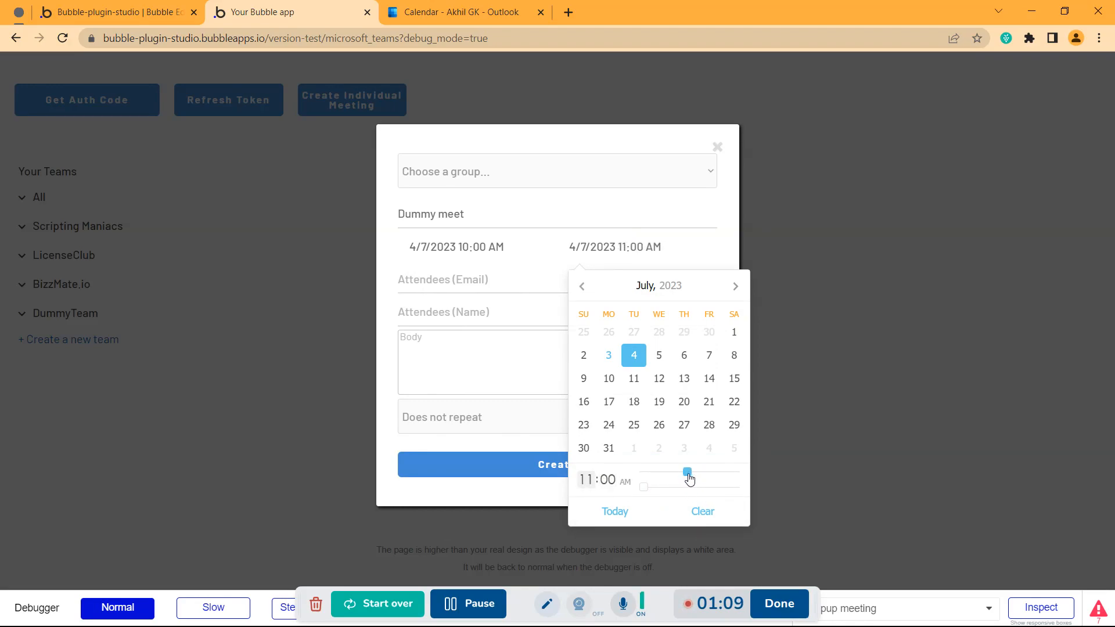
left_click(388, 282)
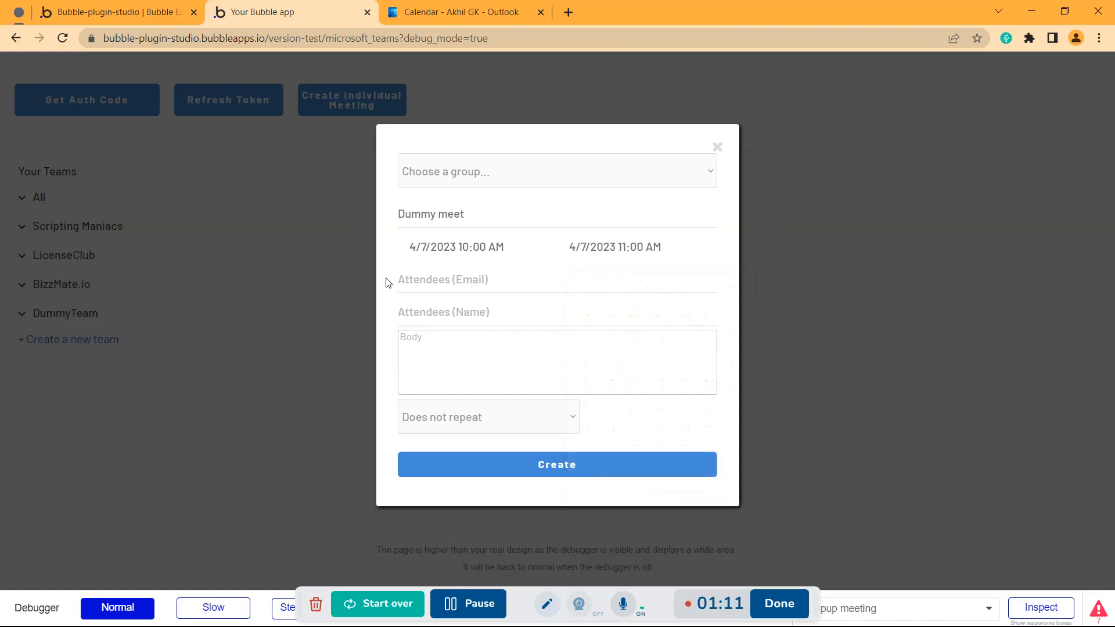
Fill in the attendee's e-mail address and name
left_click(439, 282)
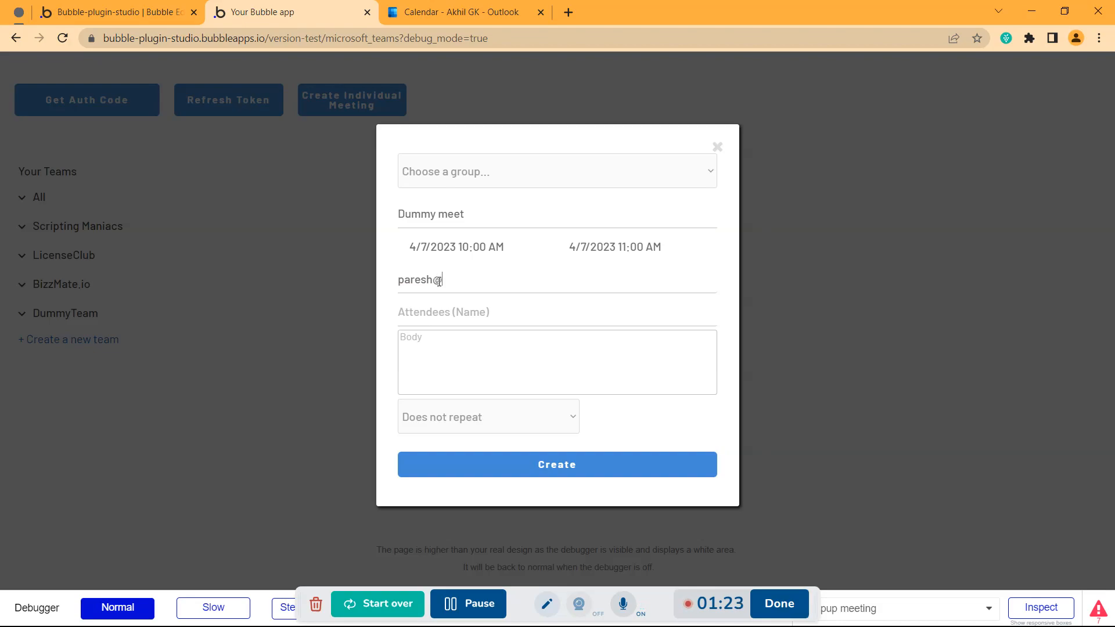
key("Tab")
type("PA")
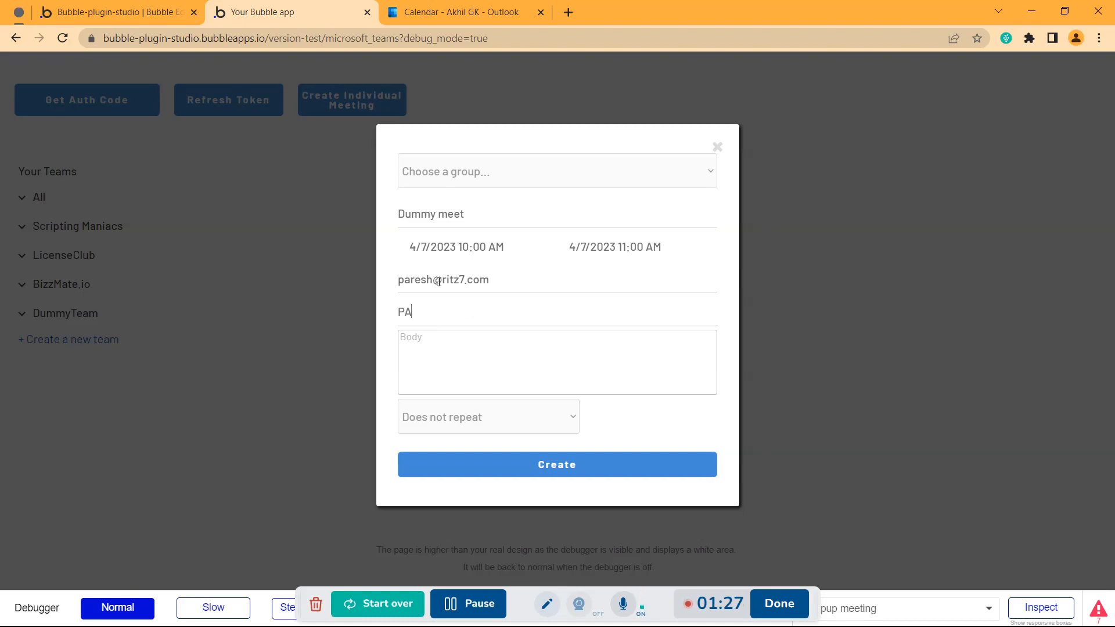
type("re")
key("BackSpace")
key("BackSpace")
key("BackSpace")
type("aresh")
Add the body 'This is a dummy body', keep 'Does not repeat', and create the meeting
left_click(436, 338)
type("This is a dummy bo")
left_click(450, 423)
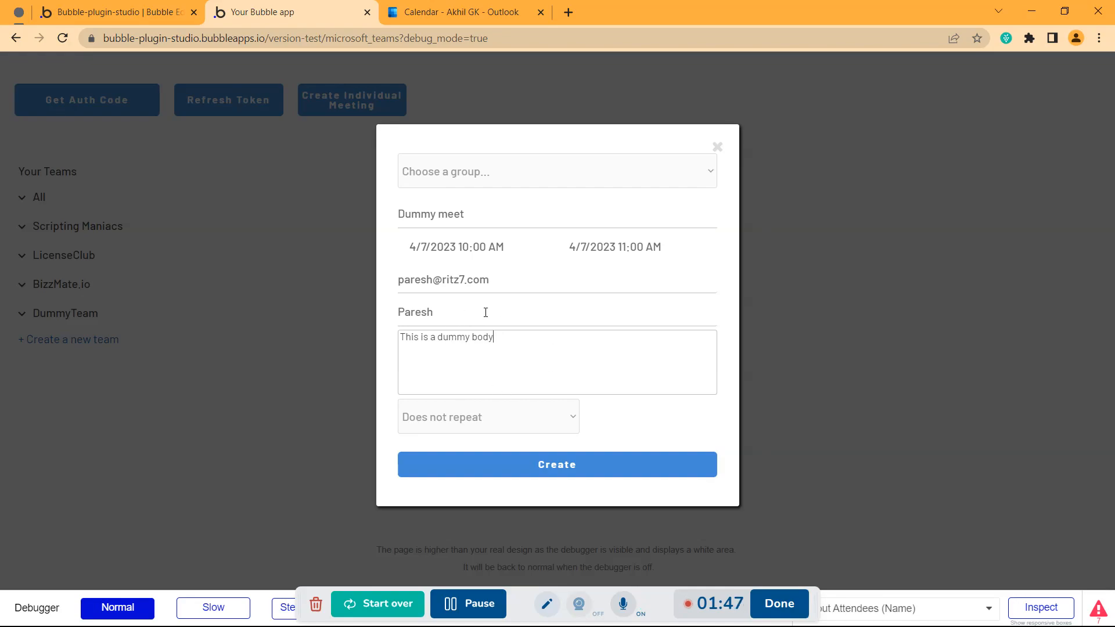
left_click(509, 471)
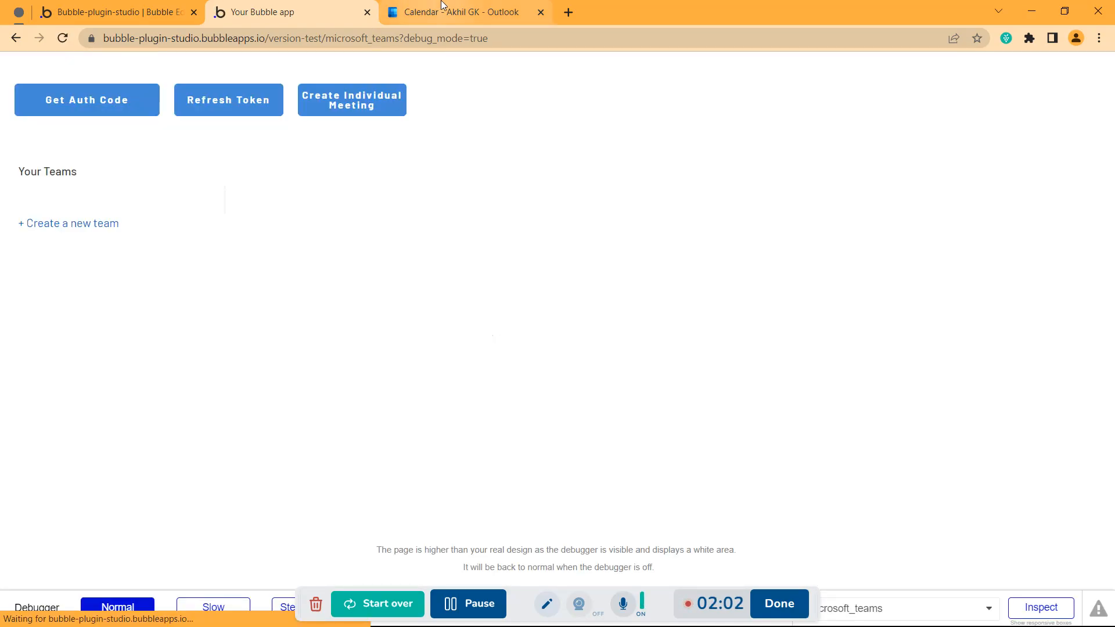
left_click(439, 8)
left_click(63, 38)
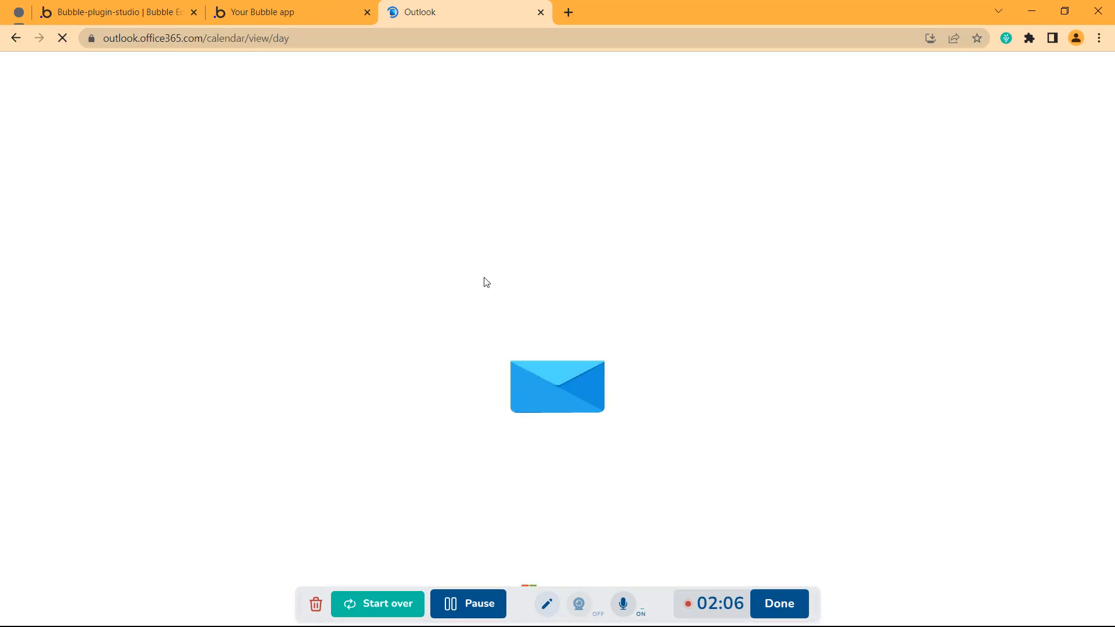
left_click_drag(525, 599, 524, 622)
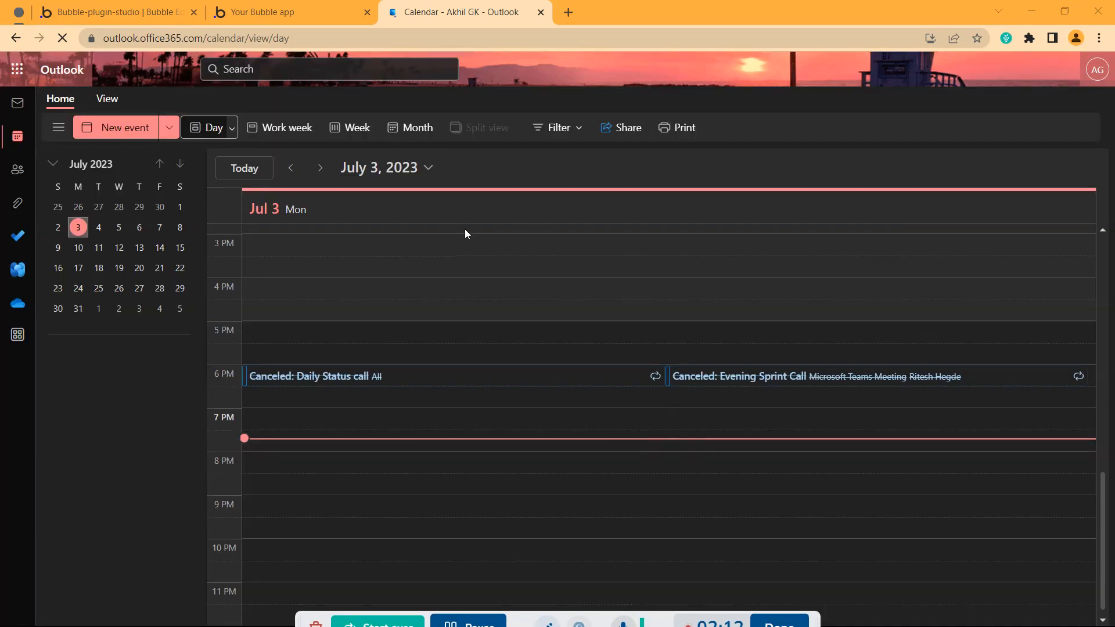
scroll(348, 296, "up", 5)
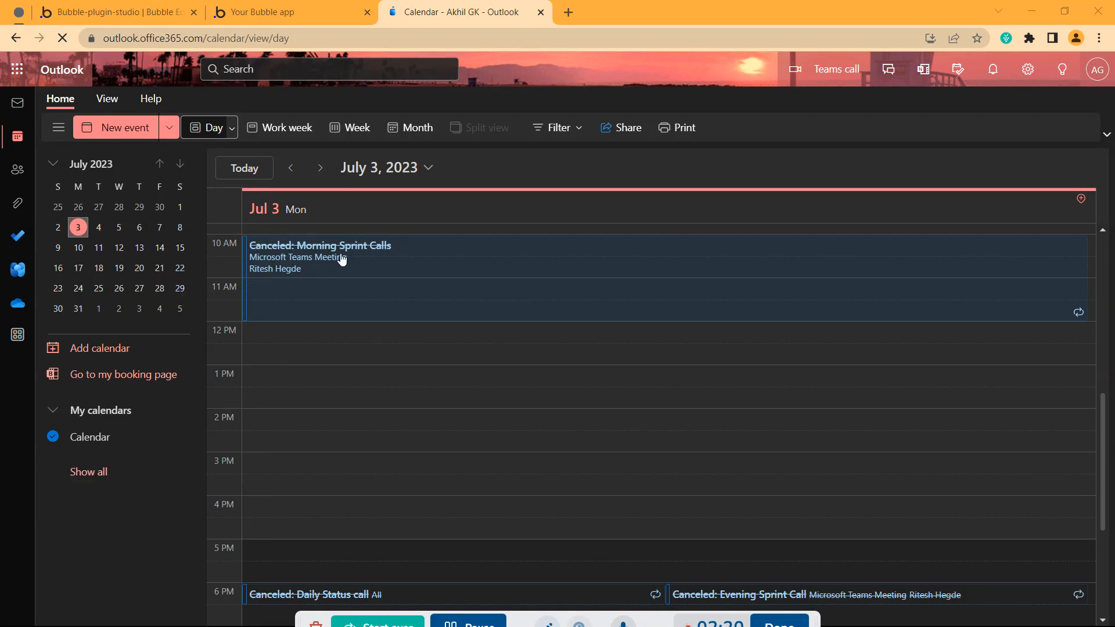
left_click(98, 227)
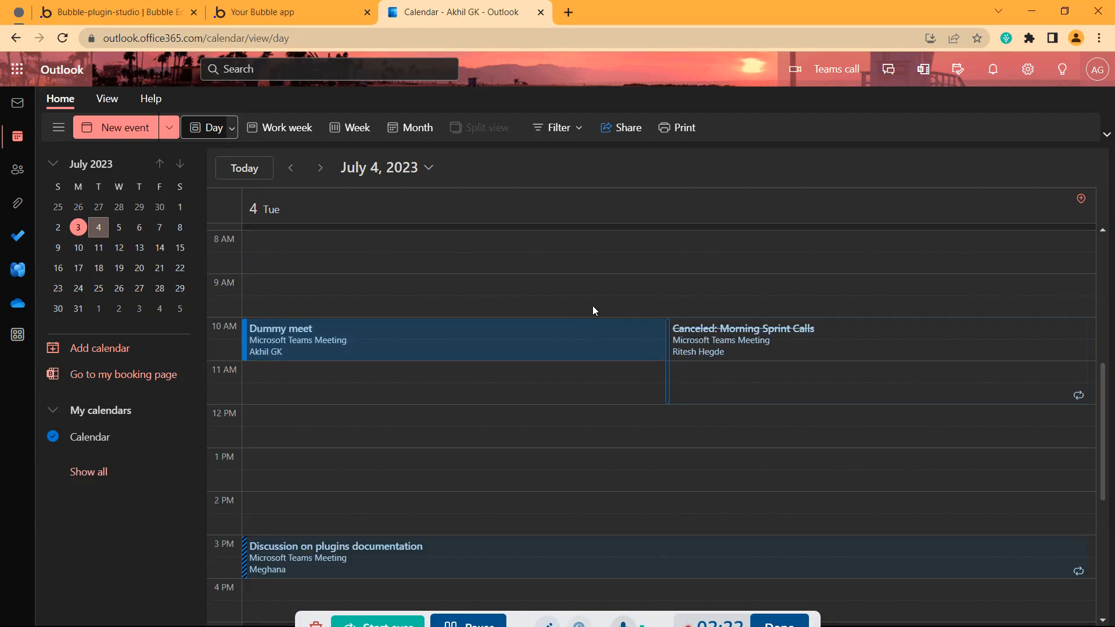
scroll(343, 267, "up", 6)
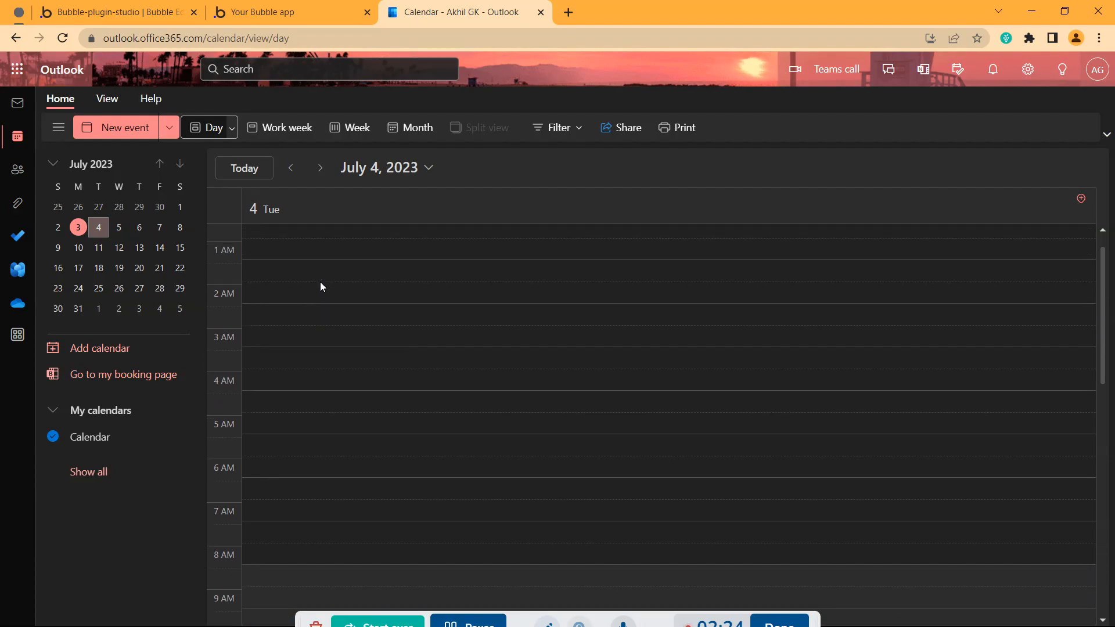
scroll(290, 339, "down", 5)
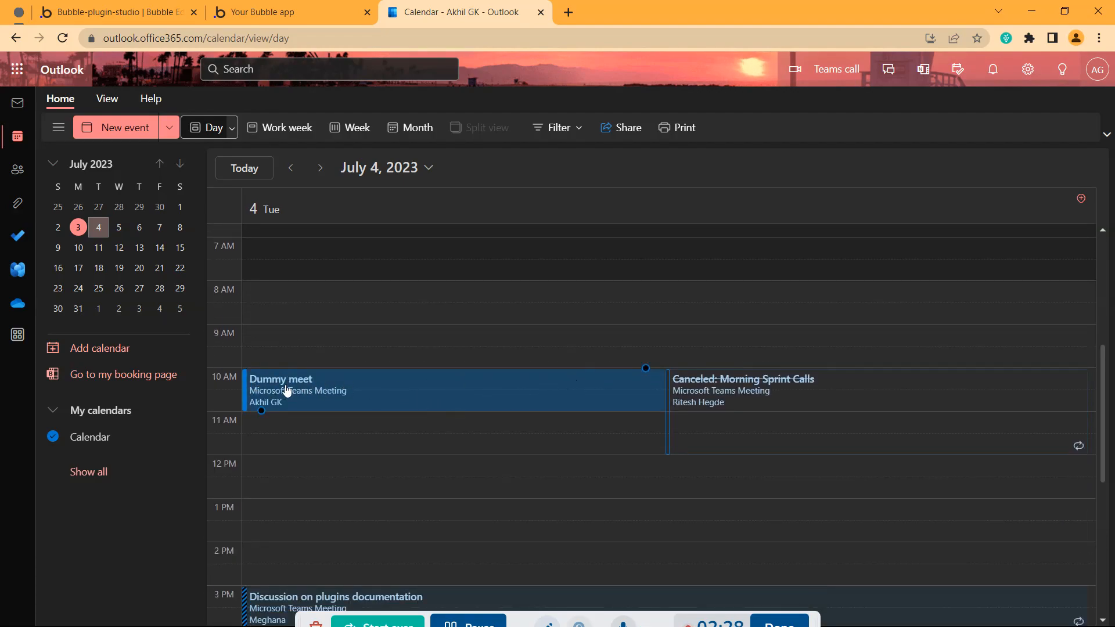
Review Dummy meet's full details in Outlook, then return to a new Bubble meeting form
left_click(356, 395)
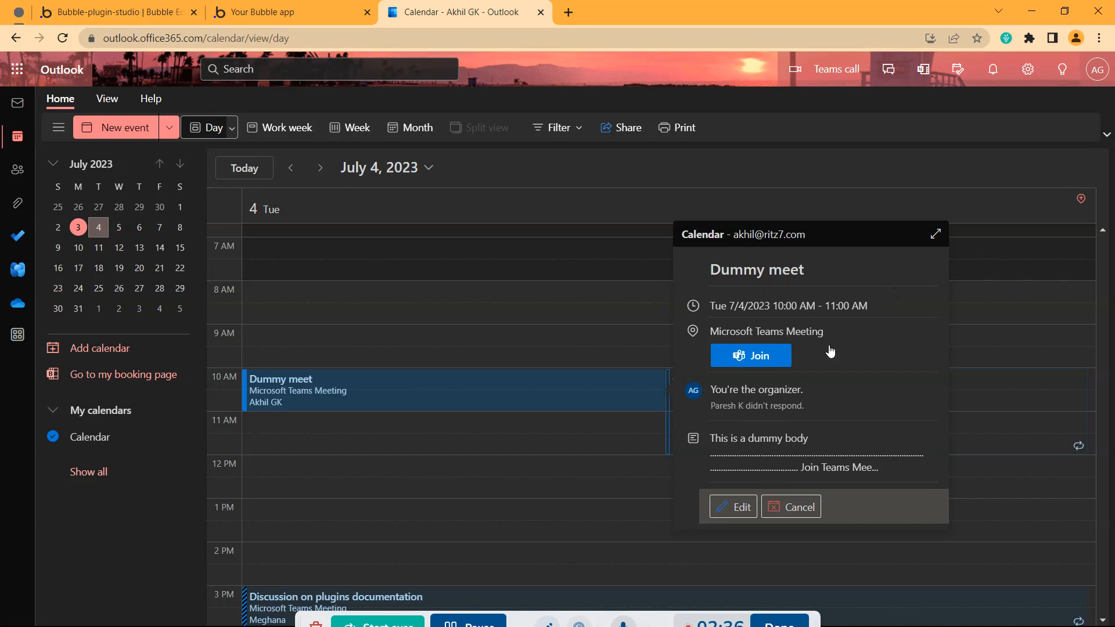
left_click(937, 234)
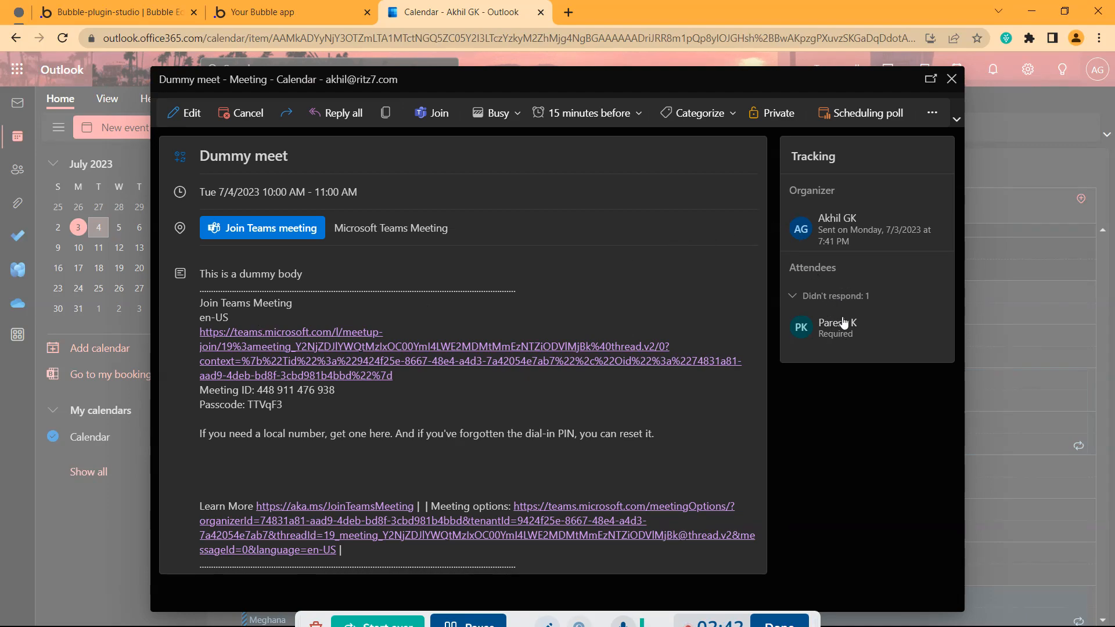
left_click(955, 80)
key("ctrl+shift+Tab")
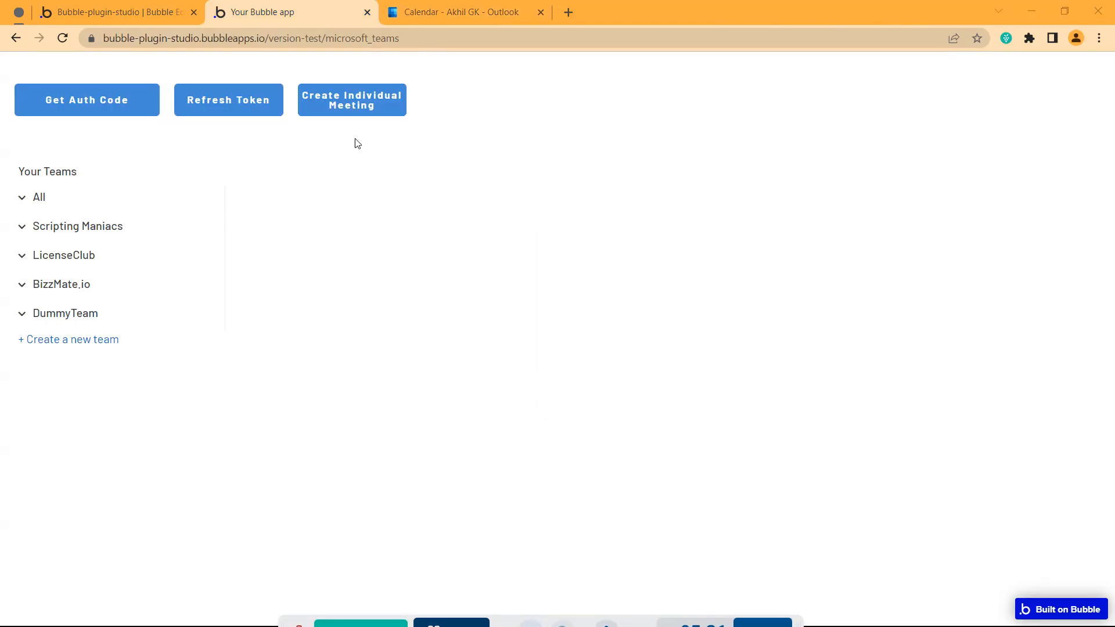
left_click(363, 100)
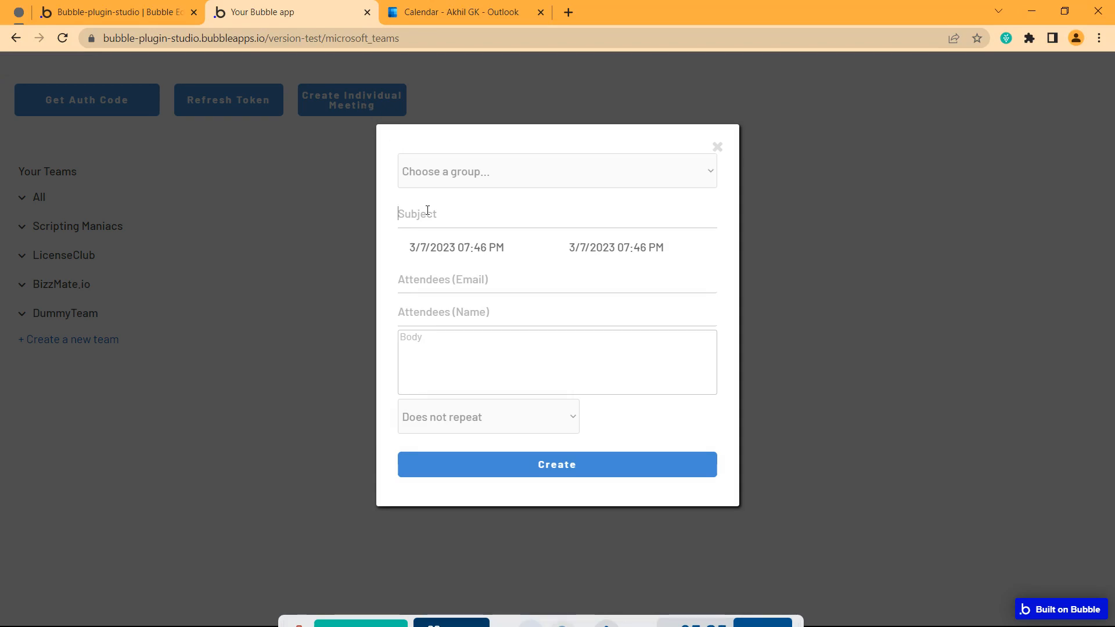
Title the meeting 'Dummy recurring meet' and set start and end to 3/7/2023 08:00 PM
type("Dummy recurring meet")
left_click(457, 254)
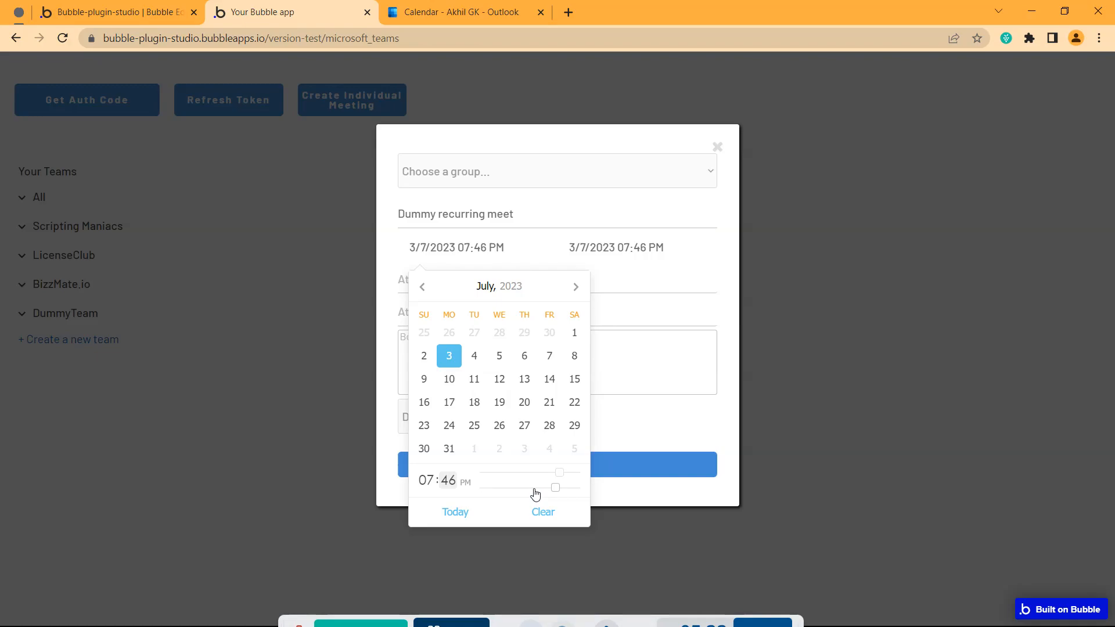
left_click_drag(555, 491, 477, 491)
left_click_drag(561, 474, 564, 473)
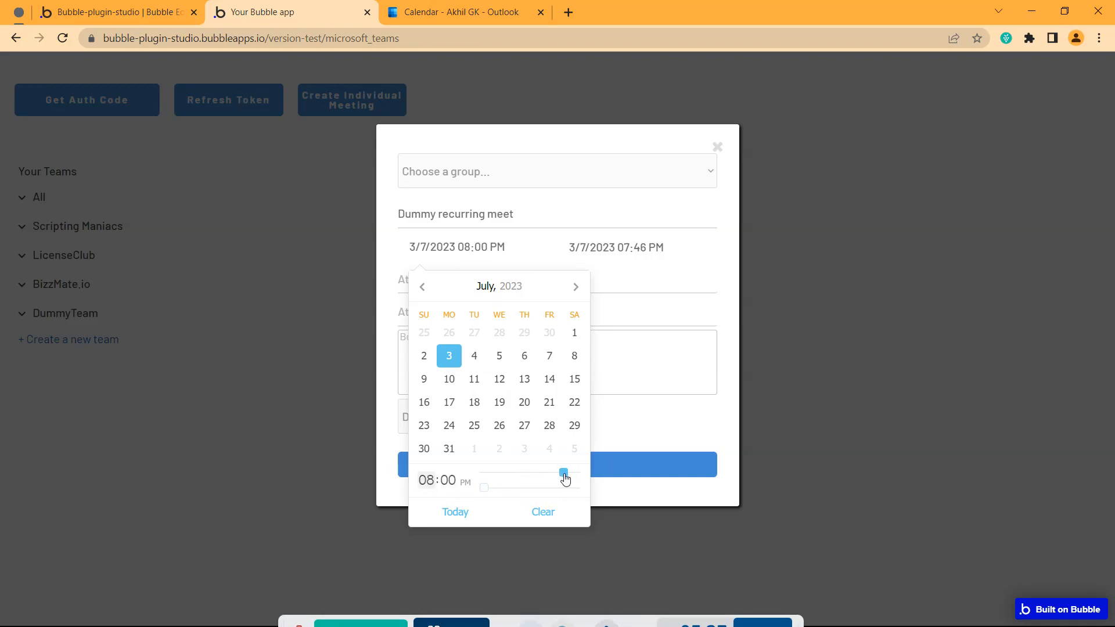
left_click(650, 249)
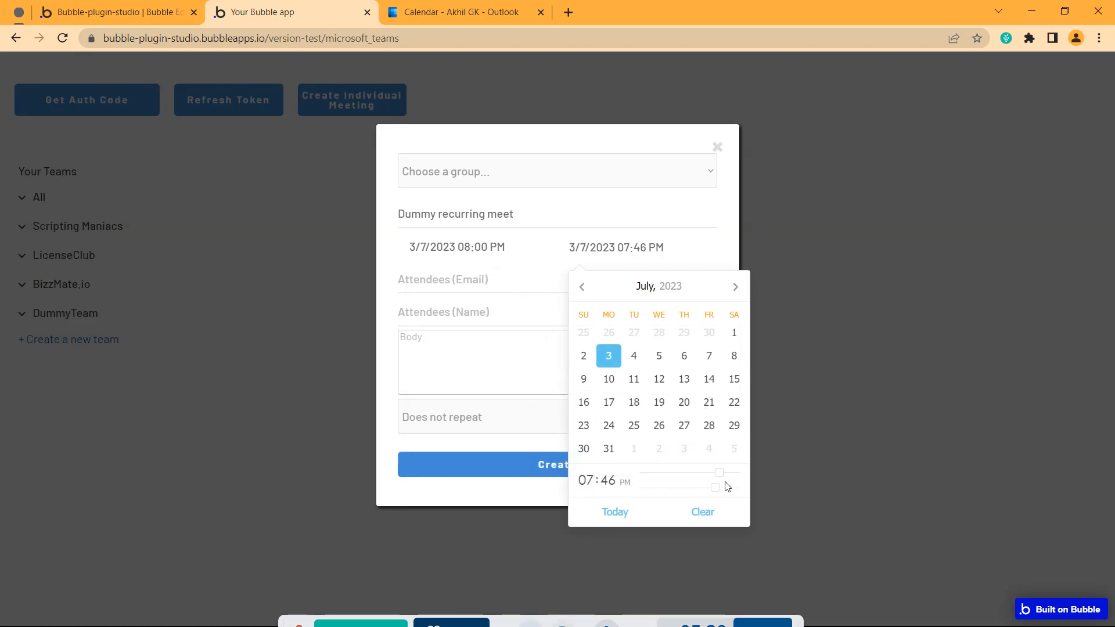
left_click_drag(726, 487, 644, 490)
left_click_drag(720, 473, 723, 473)
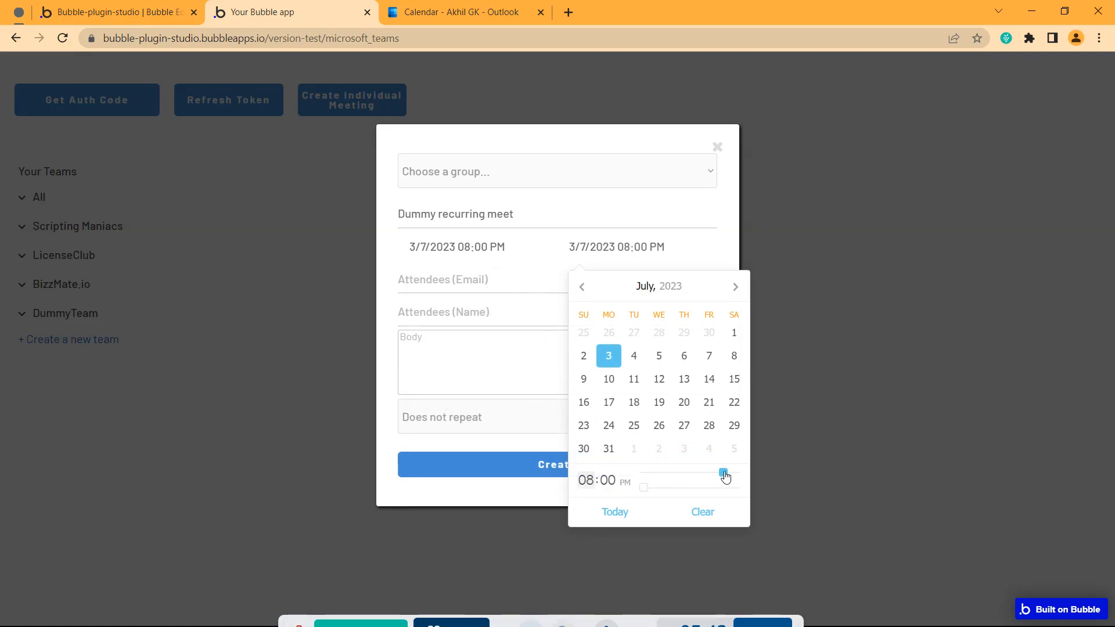
left_click(382, 281)
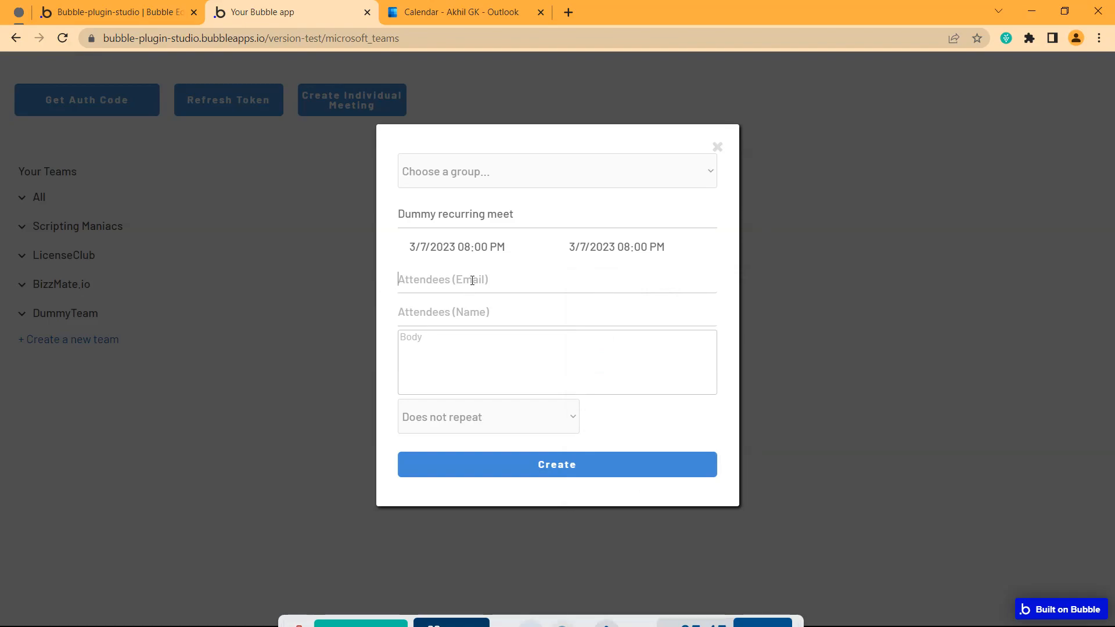
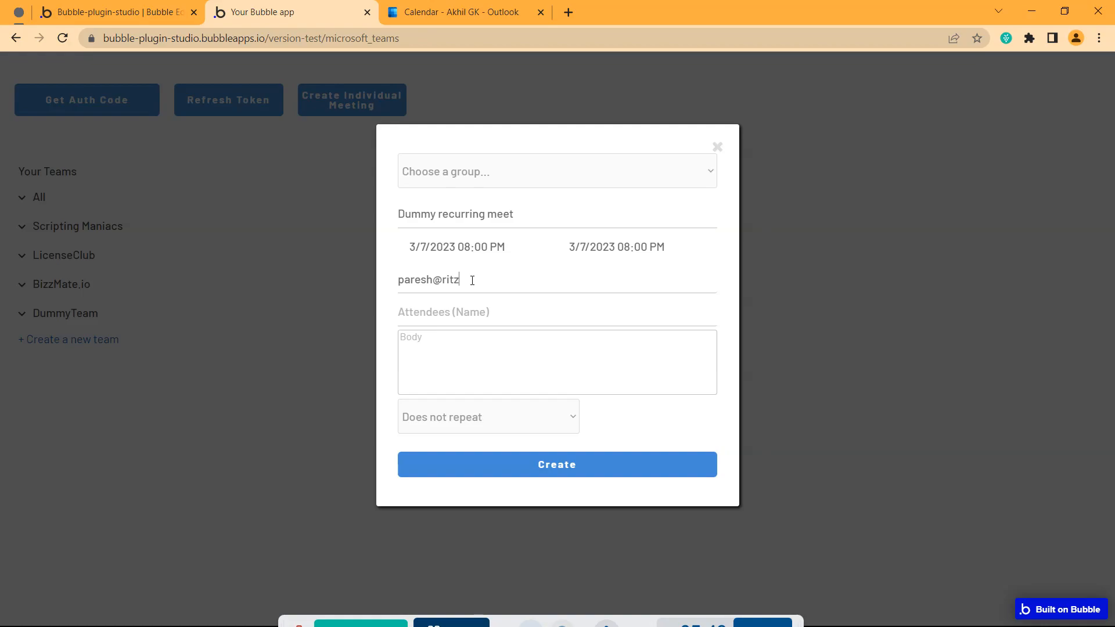
Enter the attendee's e-mail and name, and the body 'This is dummy meet'
type("Par")
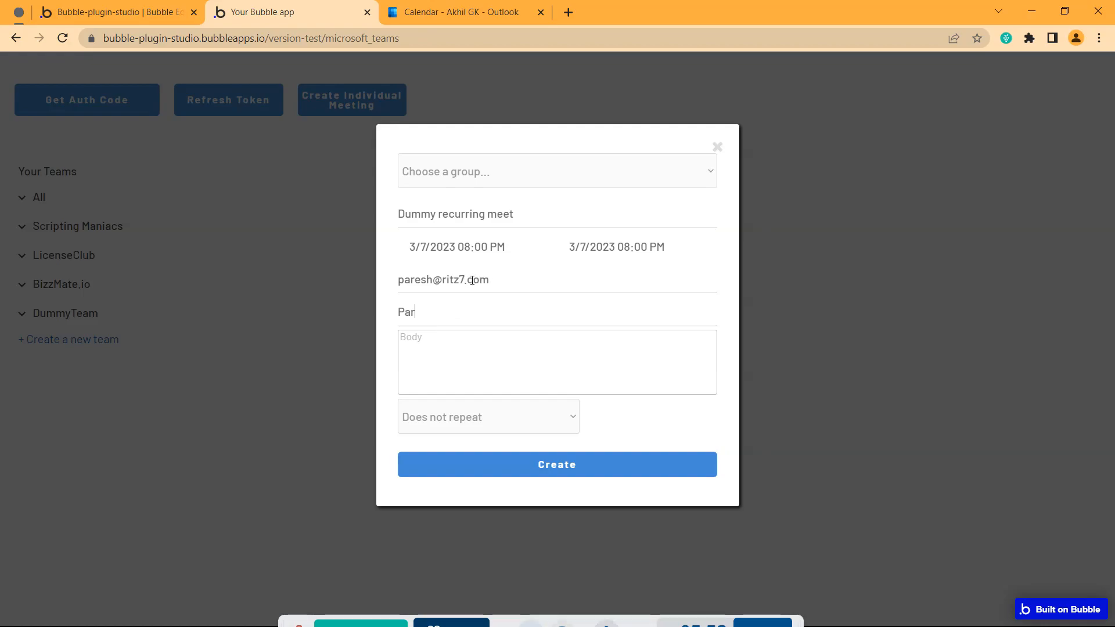
type("esh")
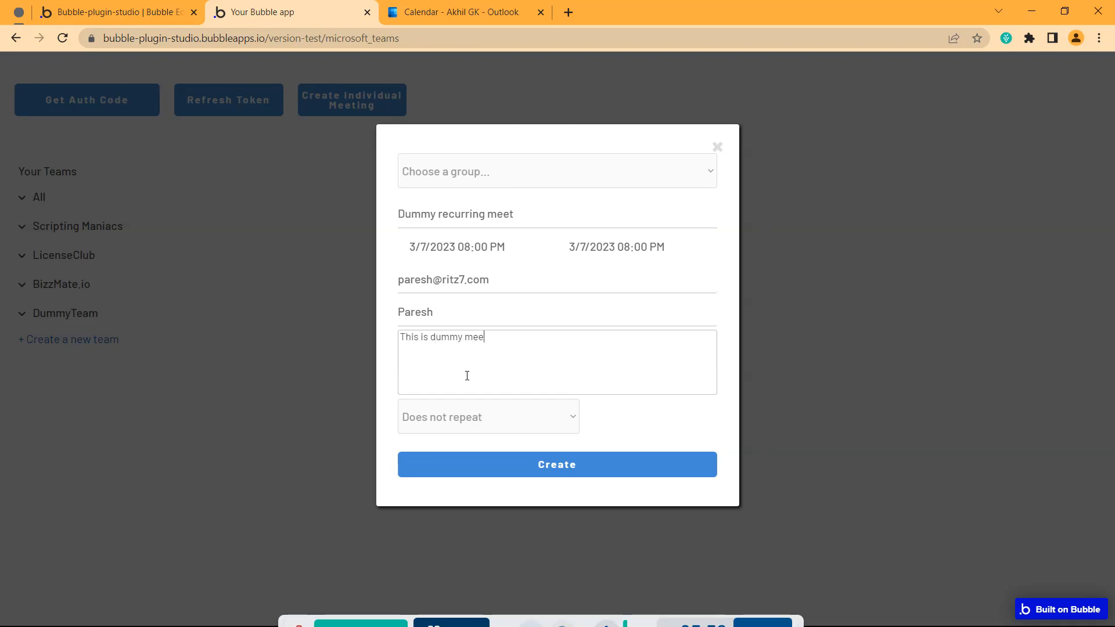
type("t")
left_click(462, 433)
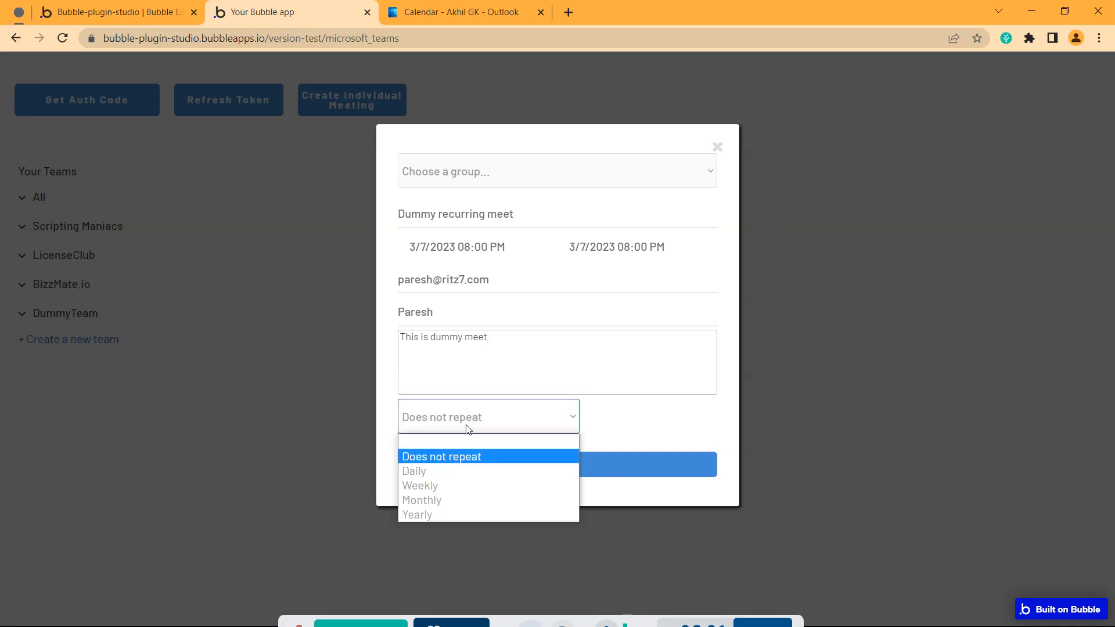
Make the meeting repeat Weekly from 3 July through 21 July 2023
left_click(420, 486)
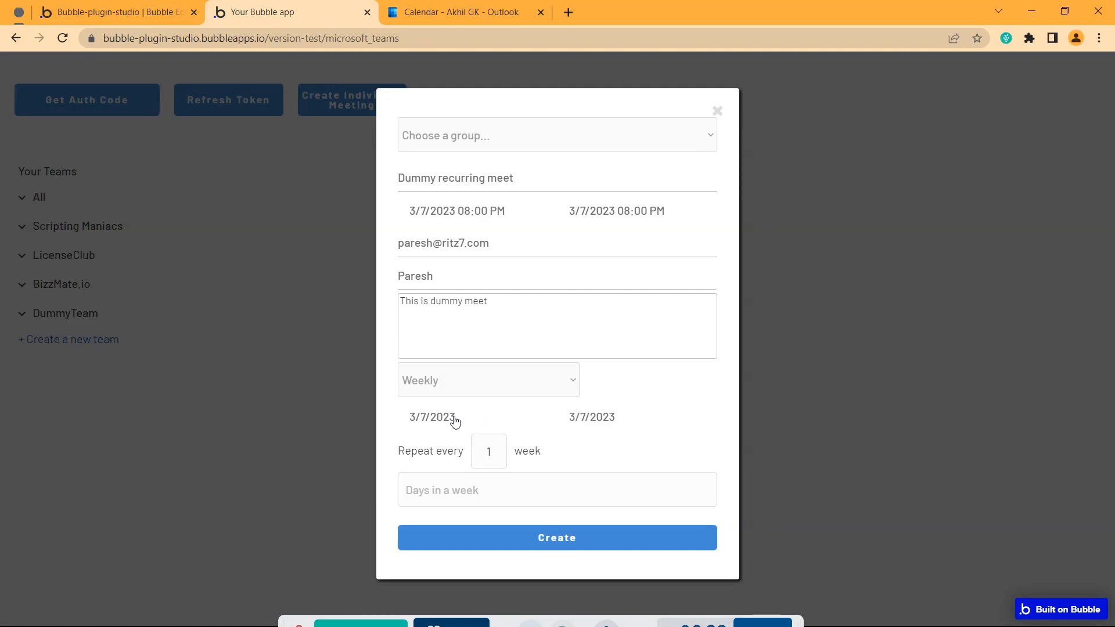
left_click(430, 424)
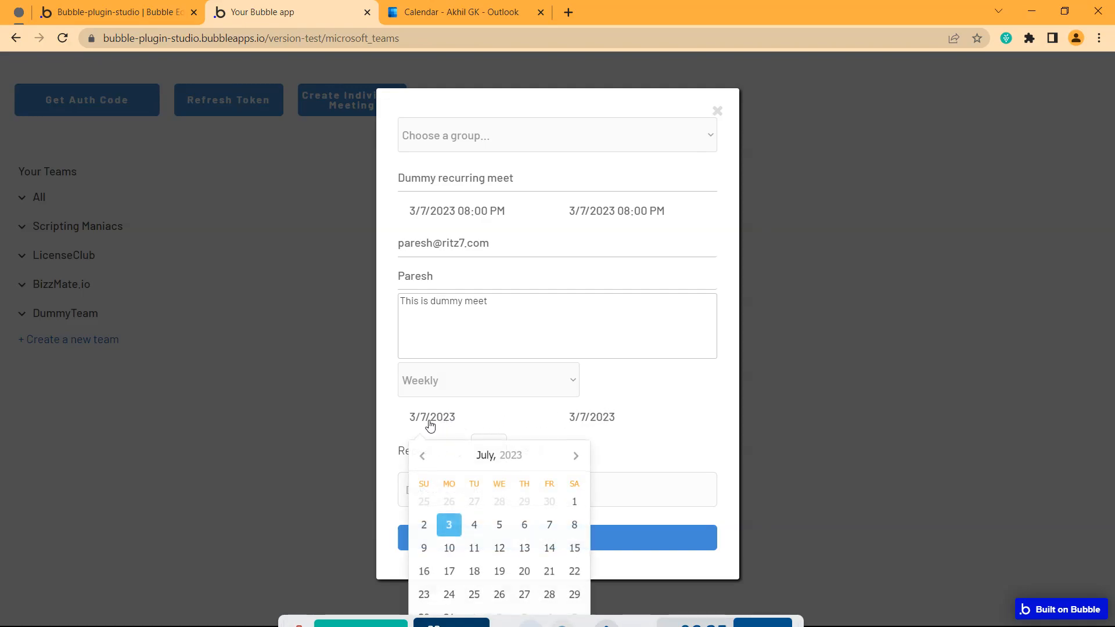
left_click(449, 525)
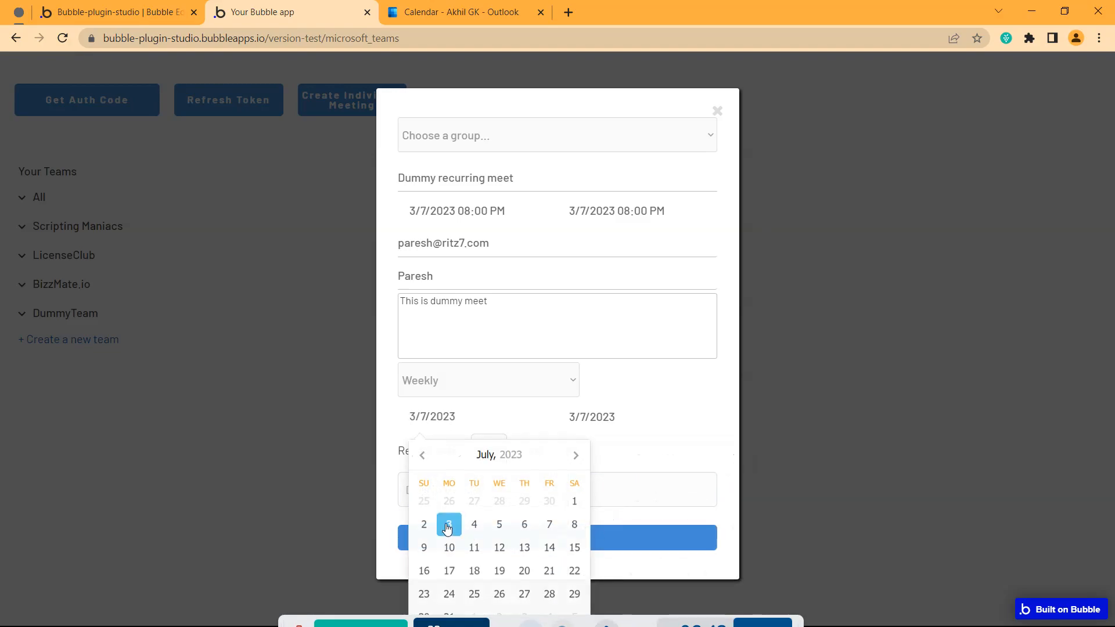
left_click(591, 419)
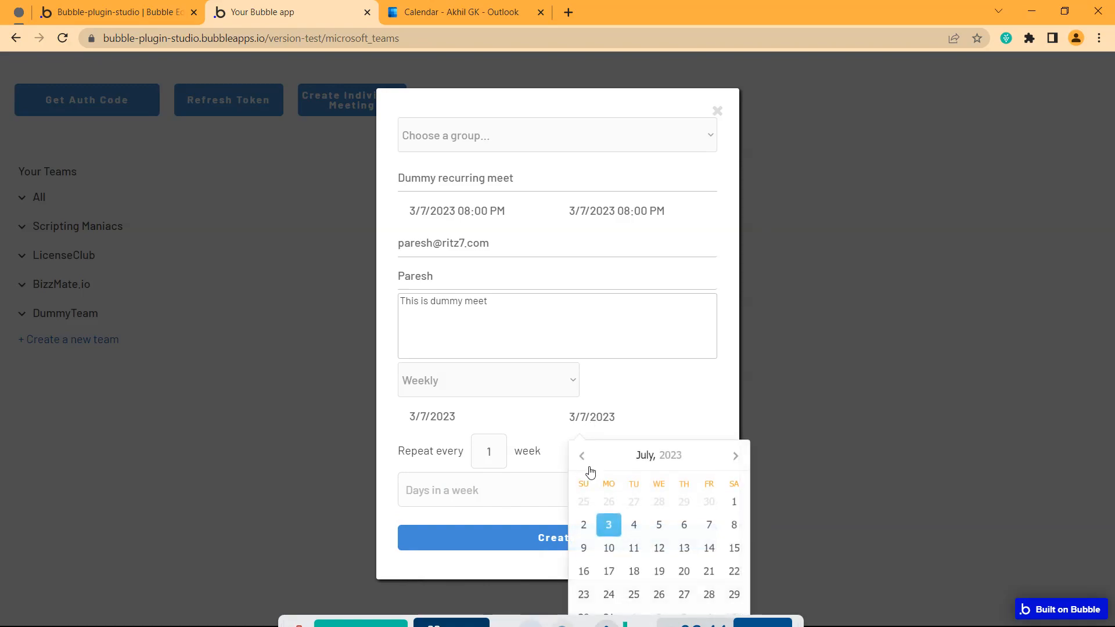
left_click(708, 575)
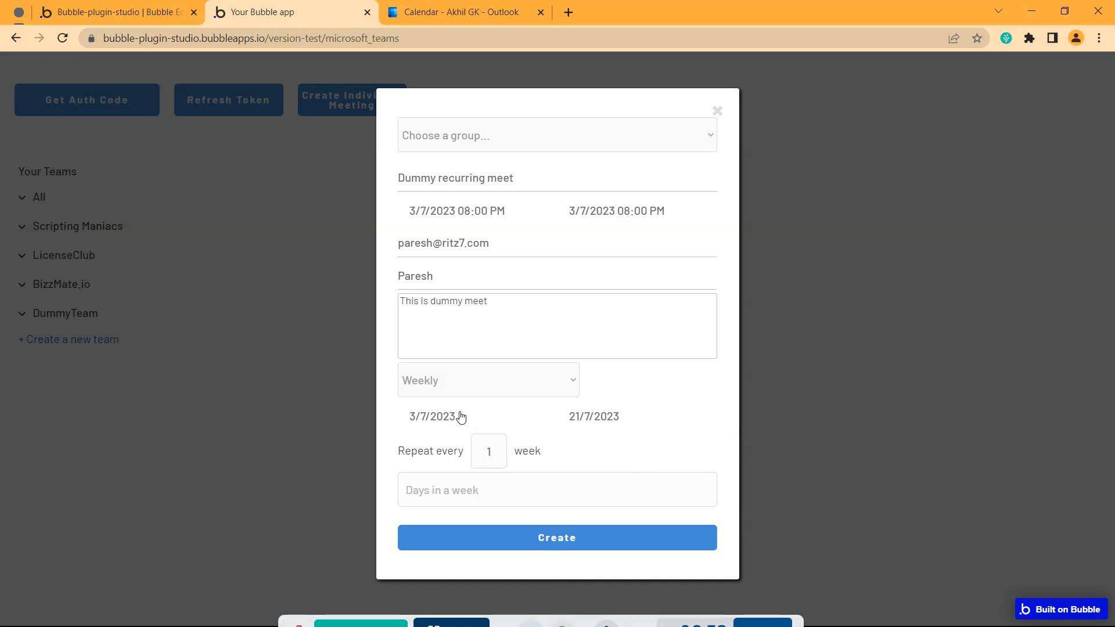
left_click(497, 461)
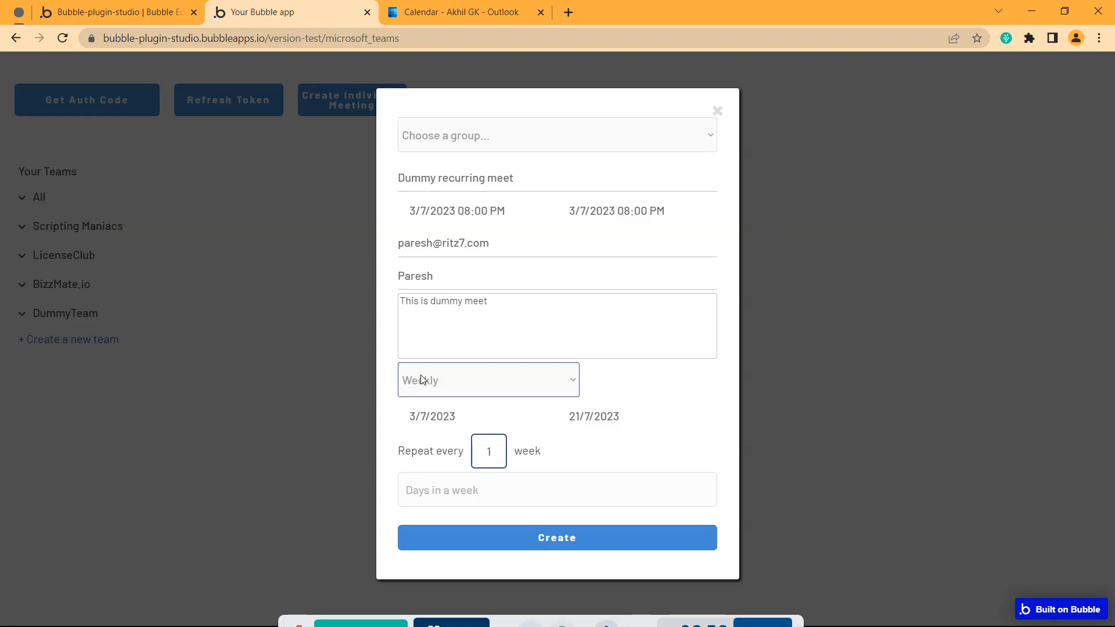
left_click_drag(557, 452, 477, 452)
Edit the repeat interval number in the recurrence settings
left_click(492, 456)
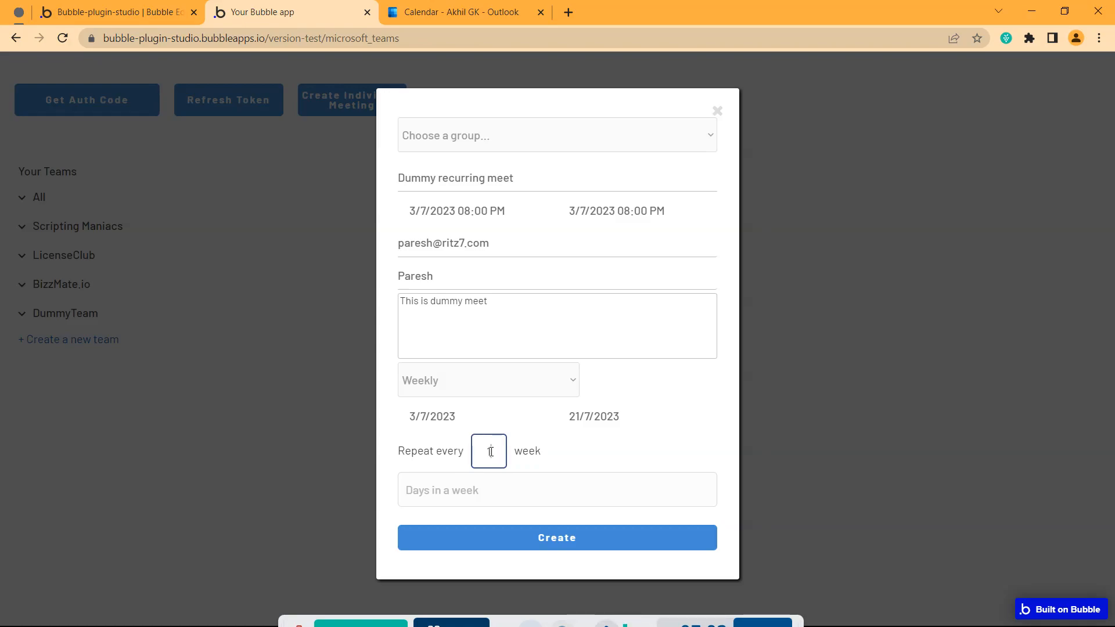
key("BackSpace")
type("2")
type("23")
left_click(630, 451)
left_click(503, 476)
left_click(502, 450)
left_click(471, 423)
Set the repeat days to Tuesday and Wednesday and create the recurring meeting
left_click(478, 489)
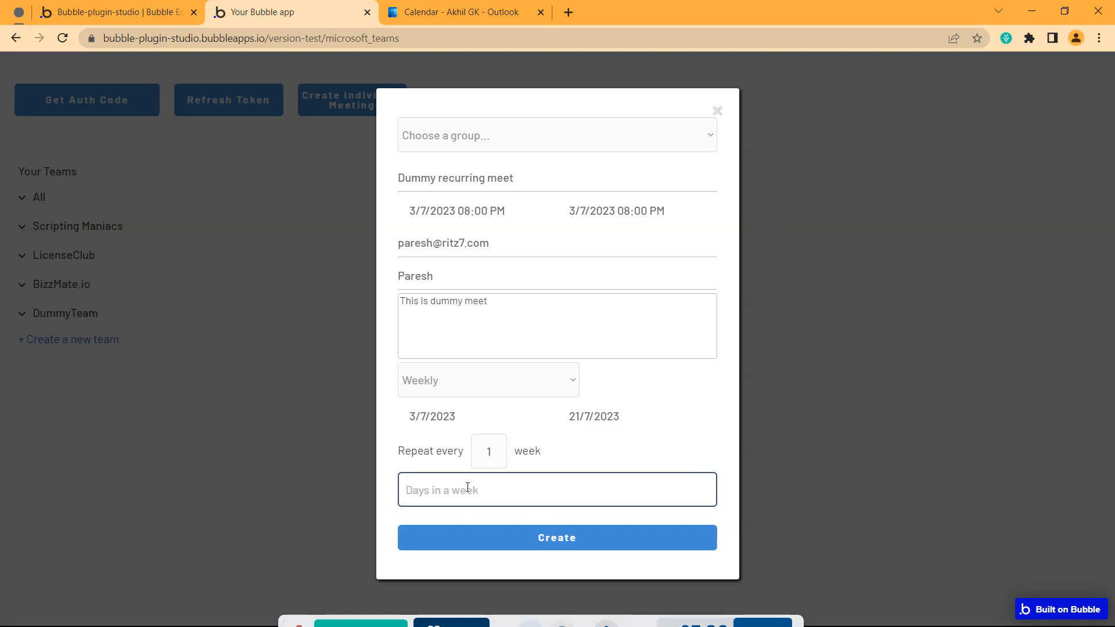
type("Tuesday,Wednesday")
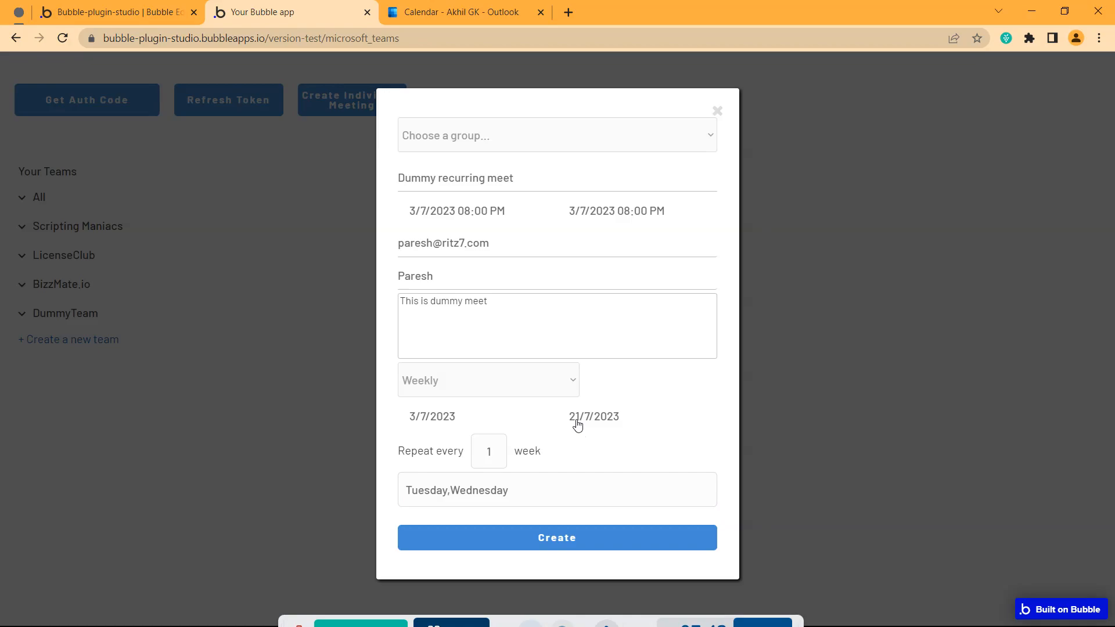
left_click(524, 543)
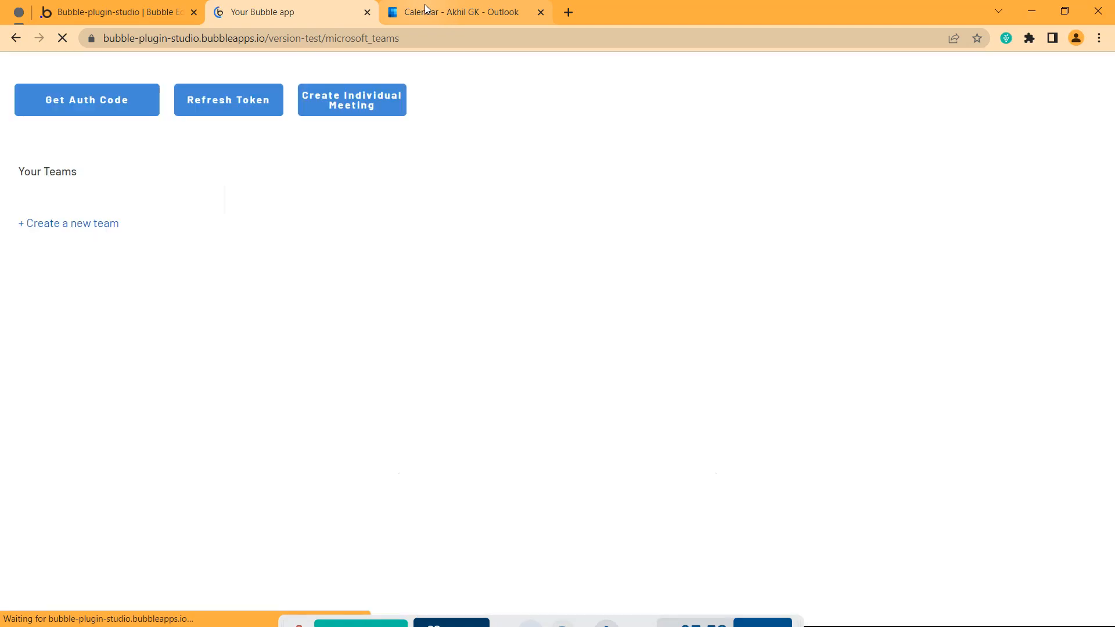
mouse_move(424, 4)
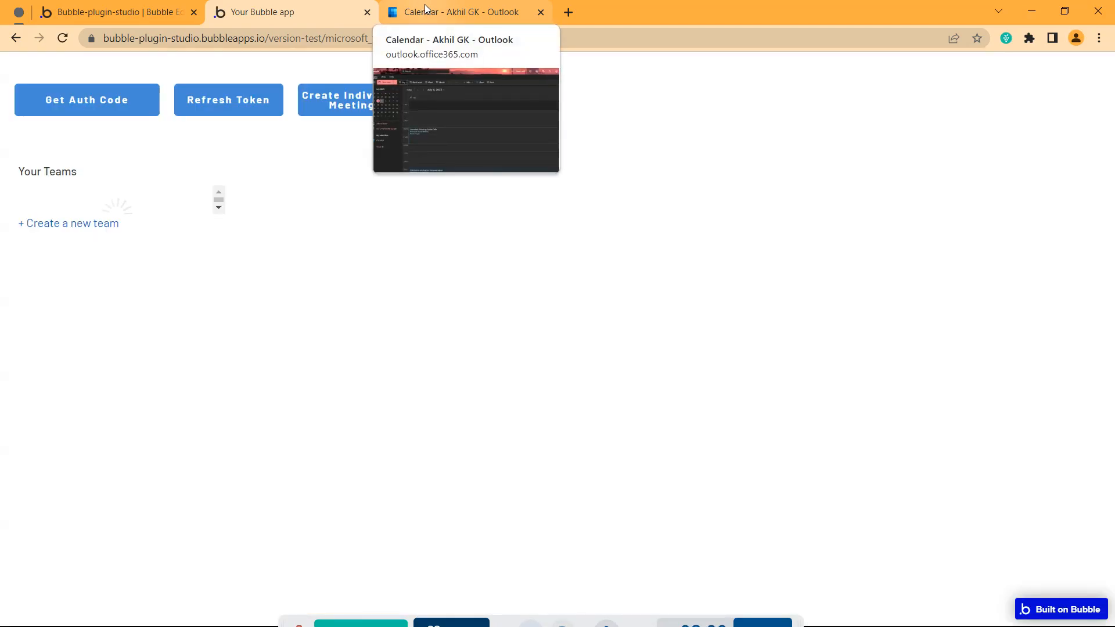
left_click(424, 4)
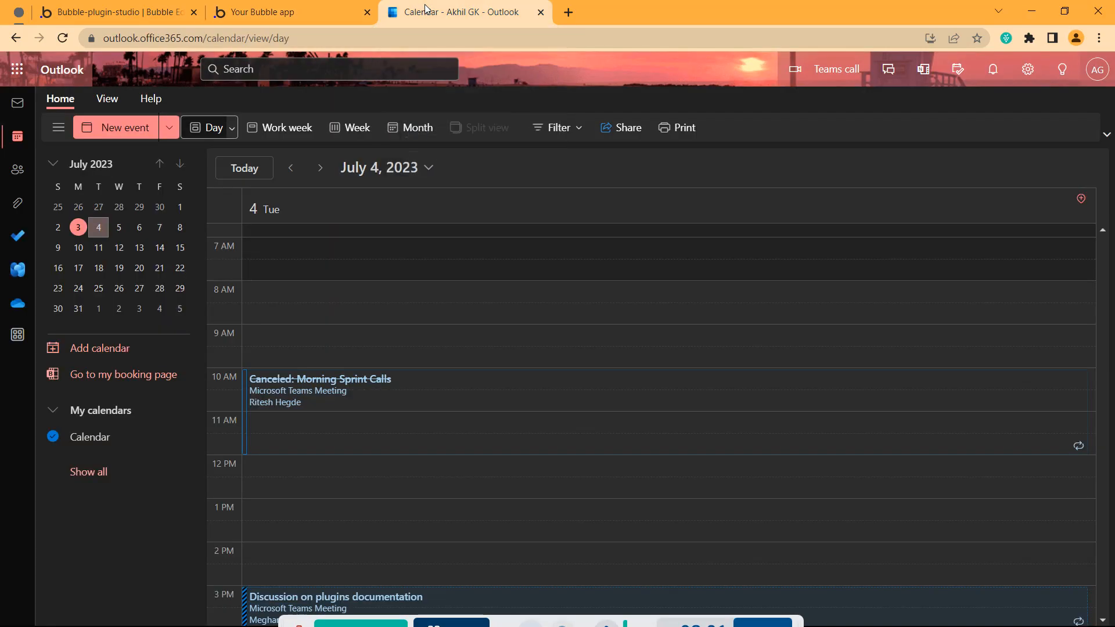
left_click(62, 38)
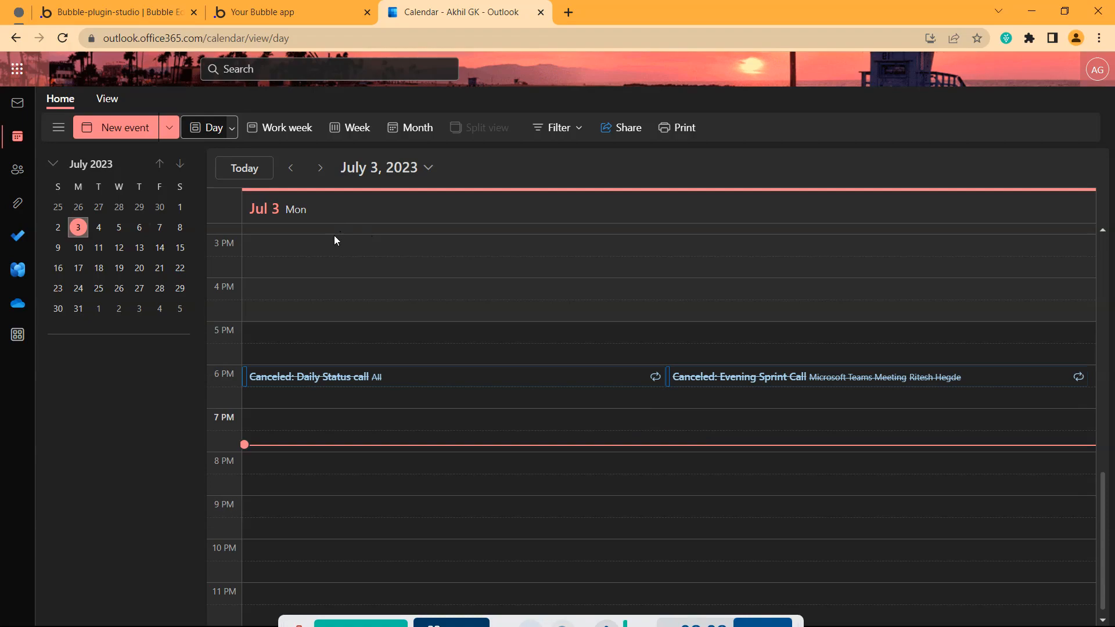
left_click(100, 229)
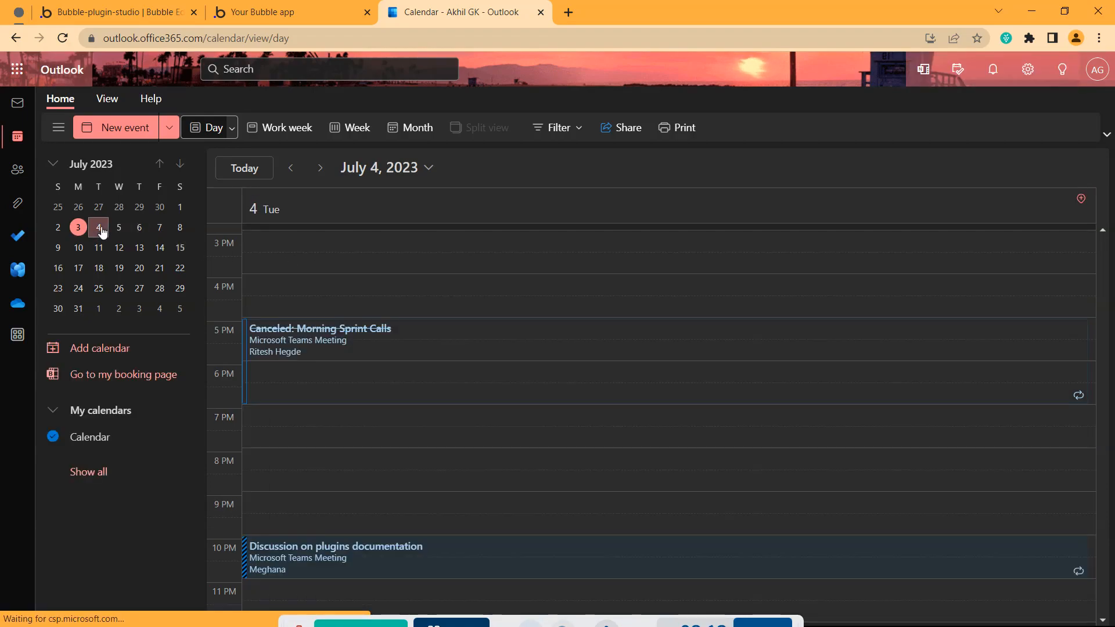
scroll(476, 356, "down", 5)
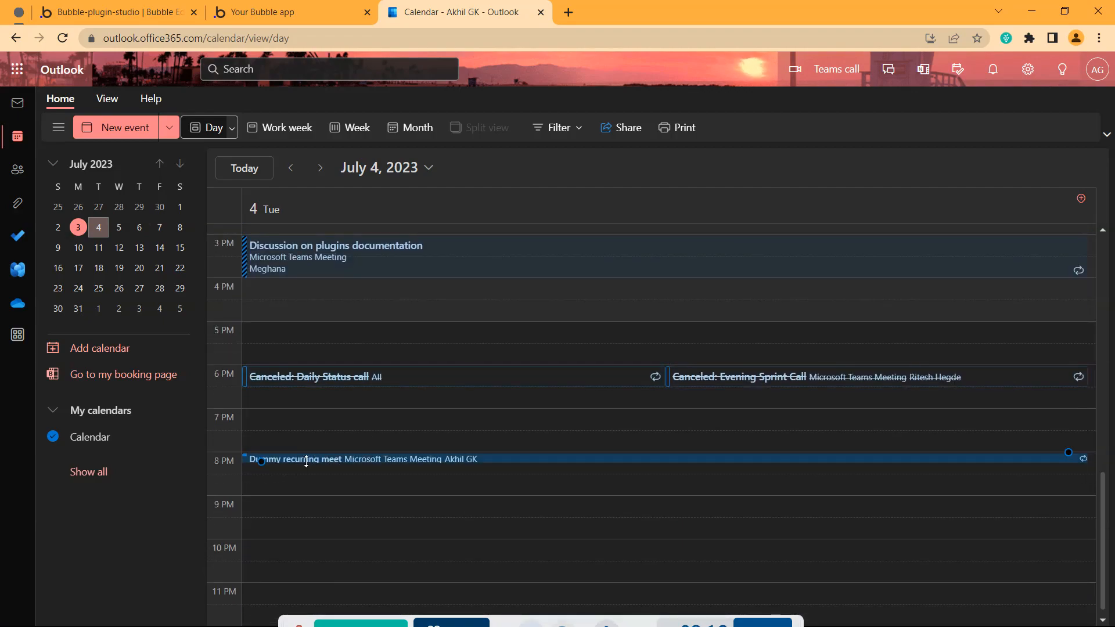
left_click(431, 461)
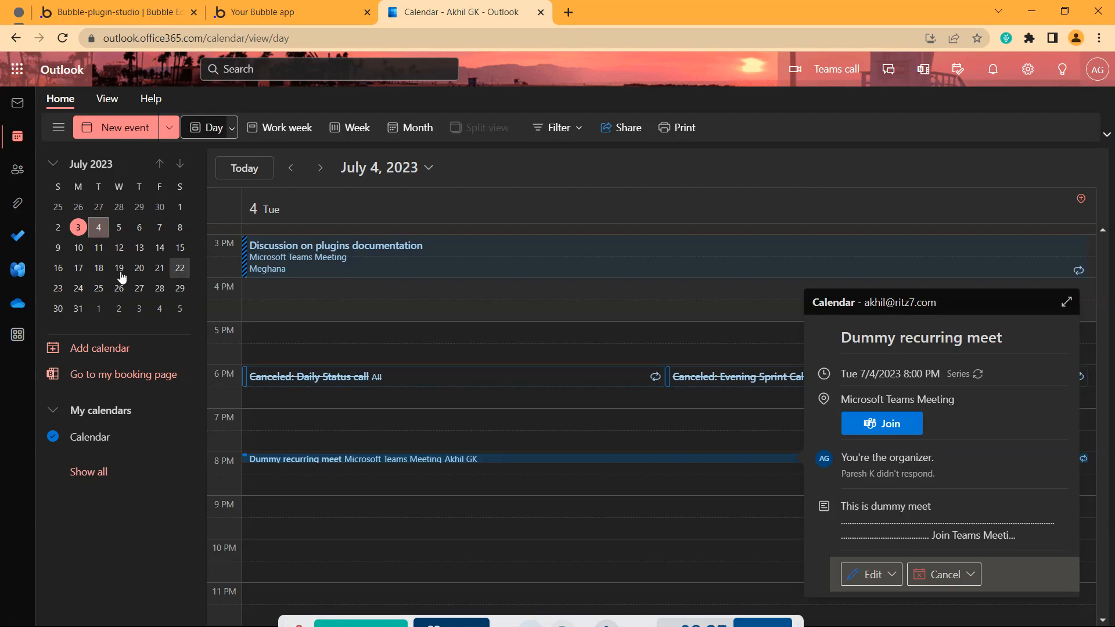
Check July 5, 6 and 4 for the 8 PM meeting, then jump to July 11
left_click(119, 229)
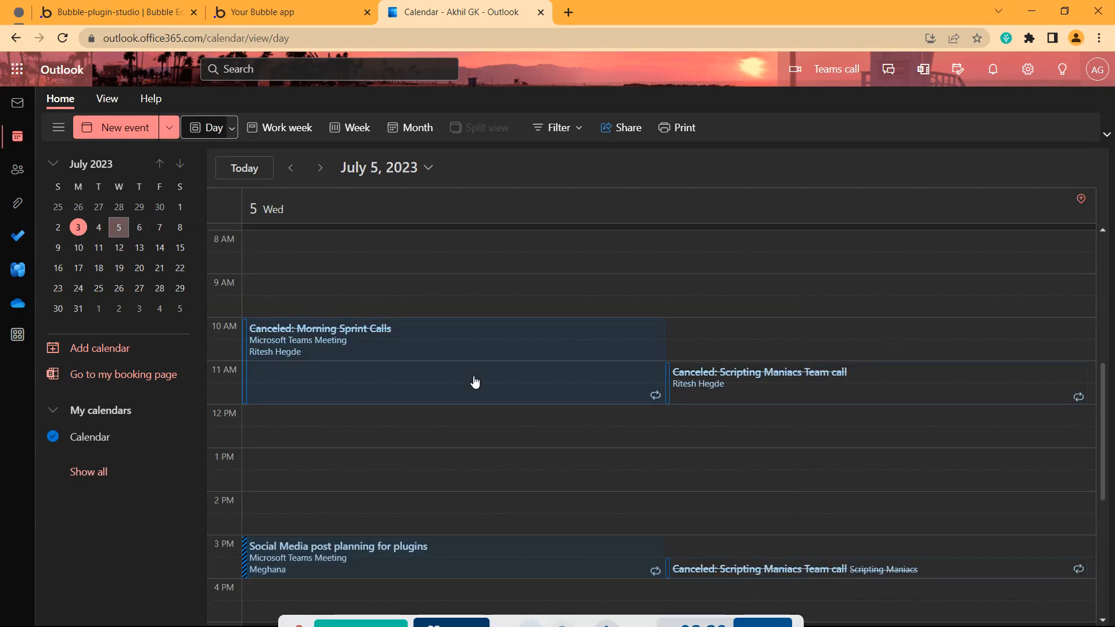
scroll(433, 413, "down", 5)
left_click(683, 459)
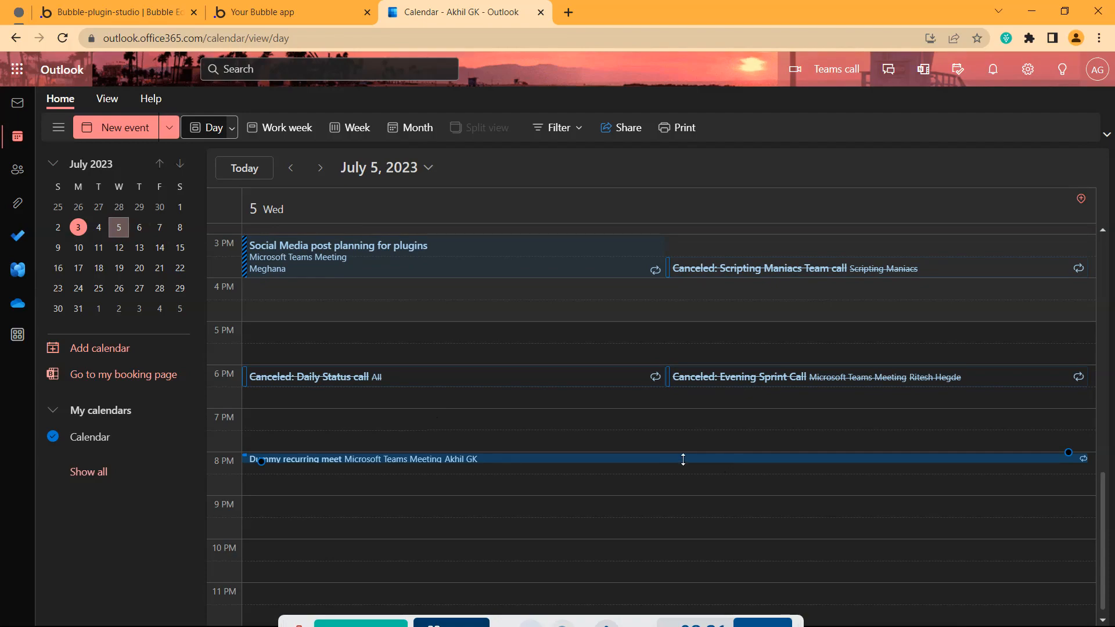
left_click(139, 227)
scroll(410, 364, "down", 5)
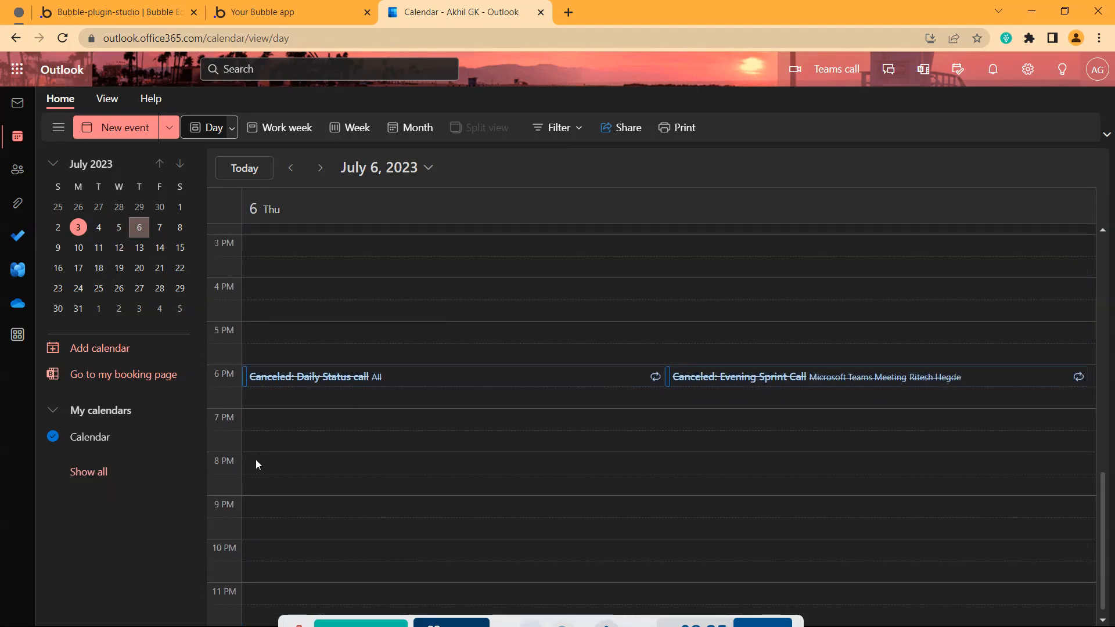
left_click(98, 229)
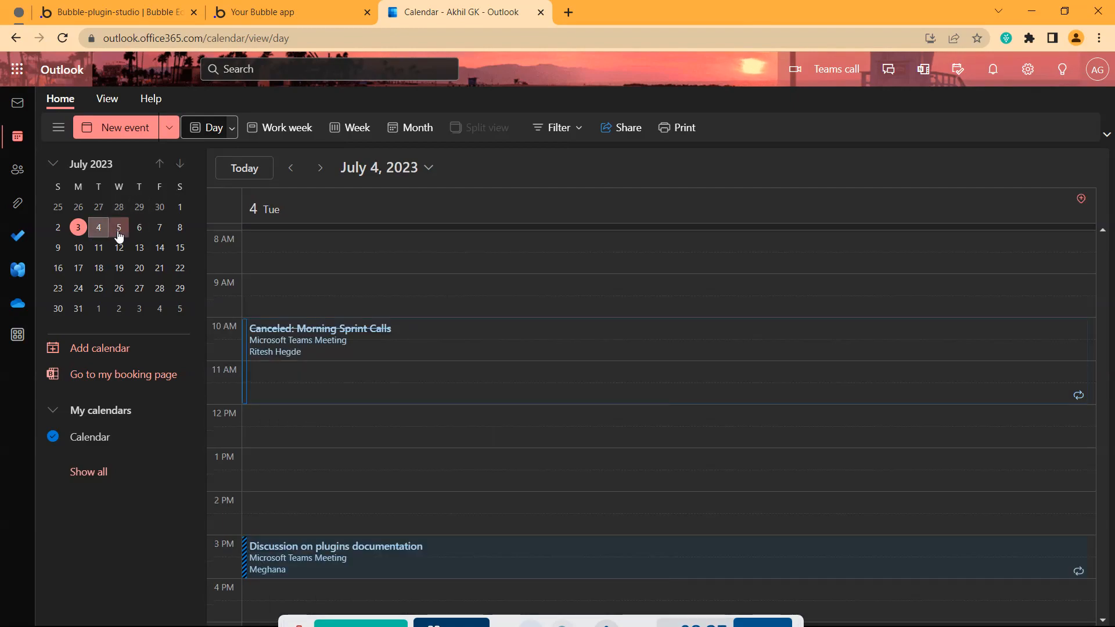
left_click(111, 231)
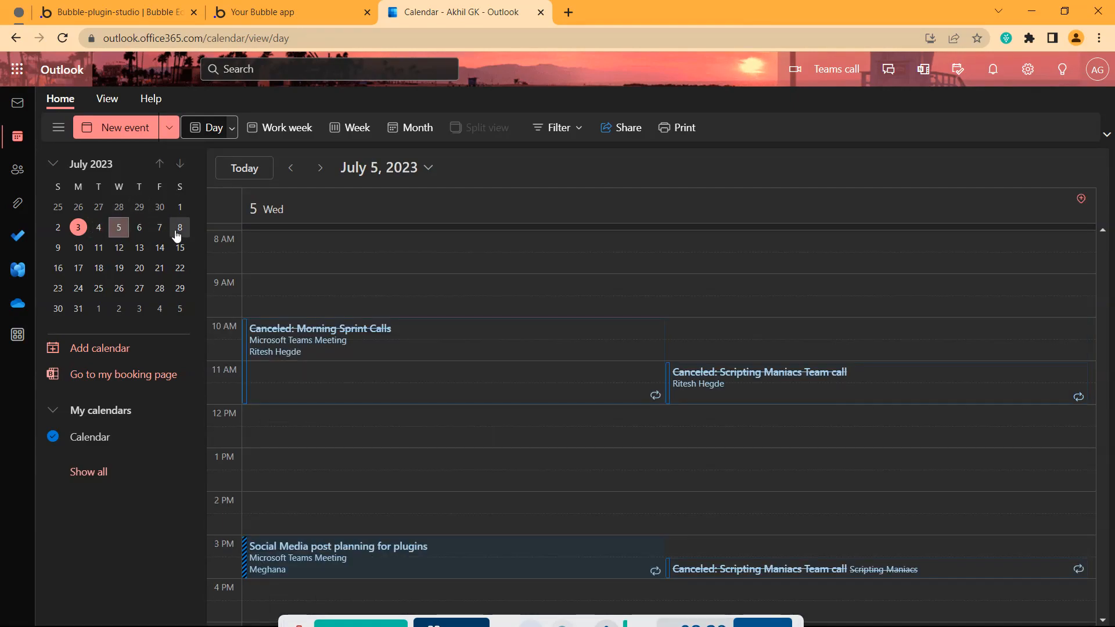
left_click(99, 249)
Check July 12, 18, 19 and 25 for the 8 PM meeting, then return to Bubble
scroll(397, 377, "down", 5)
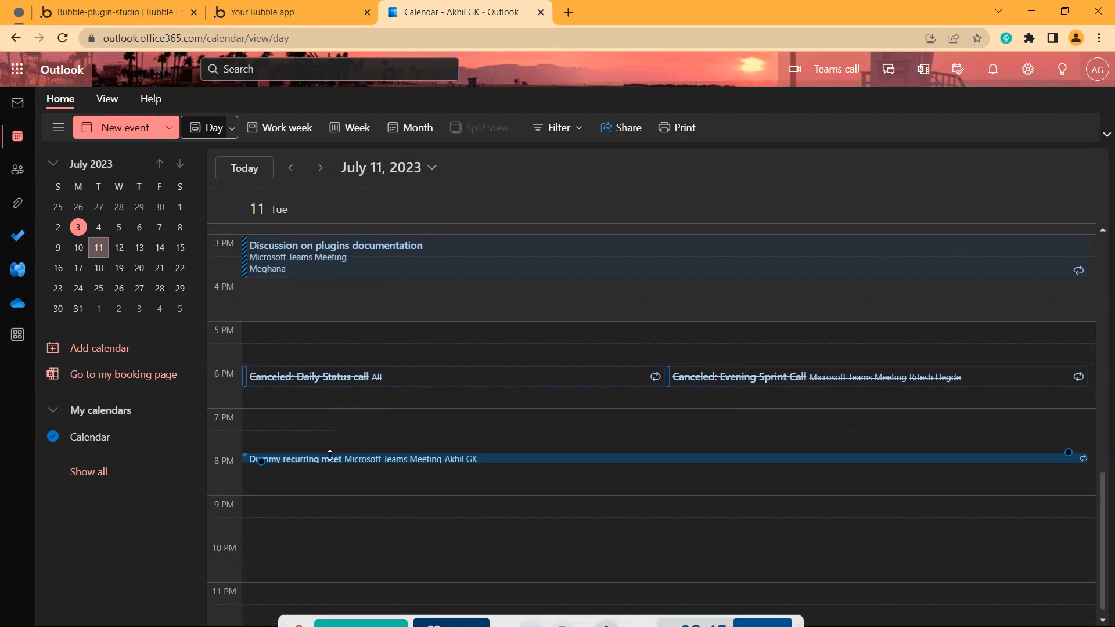
left_click(119, 248)
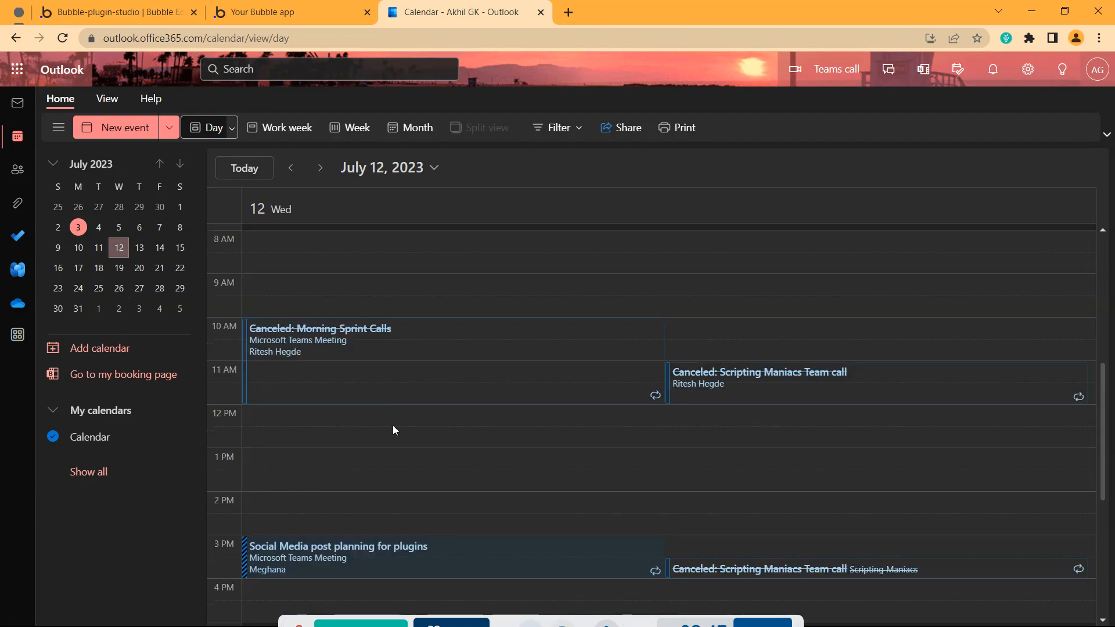
scroll(392, 427, "down", 5)
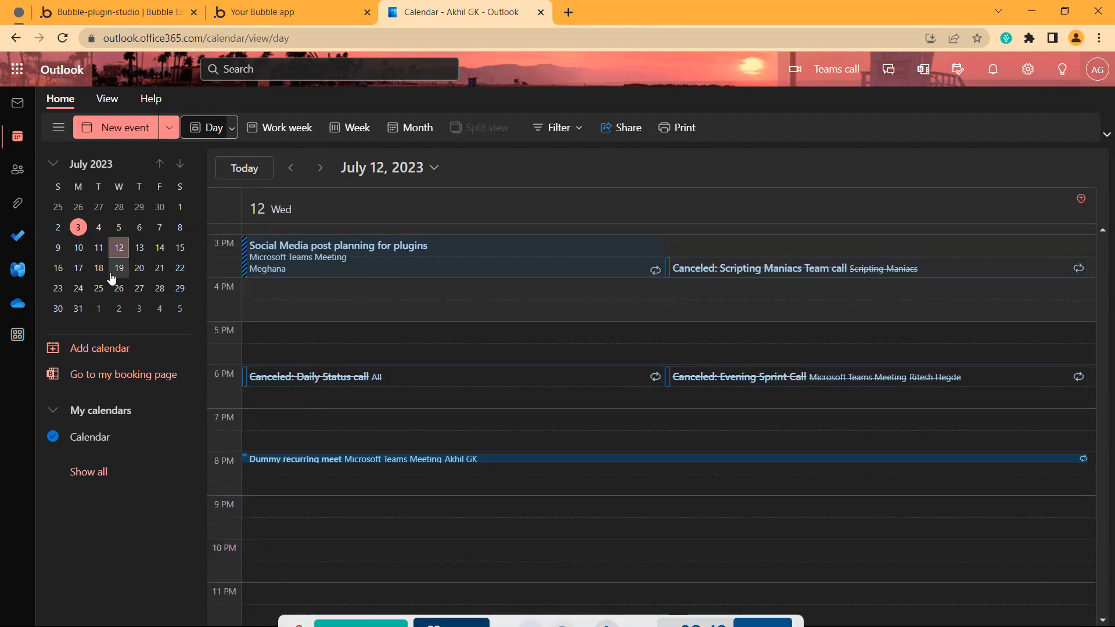
left_click(103, 269)
scroll(368, 419, "down", 5)
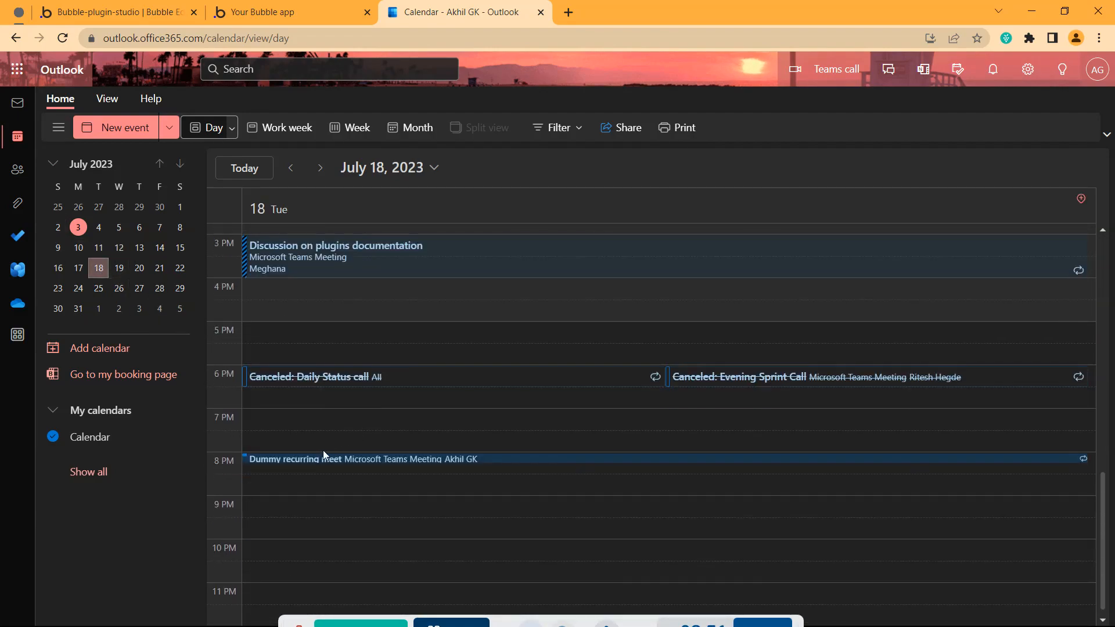
left_click(126, 275)
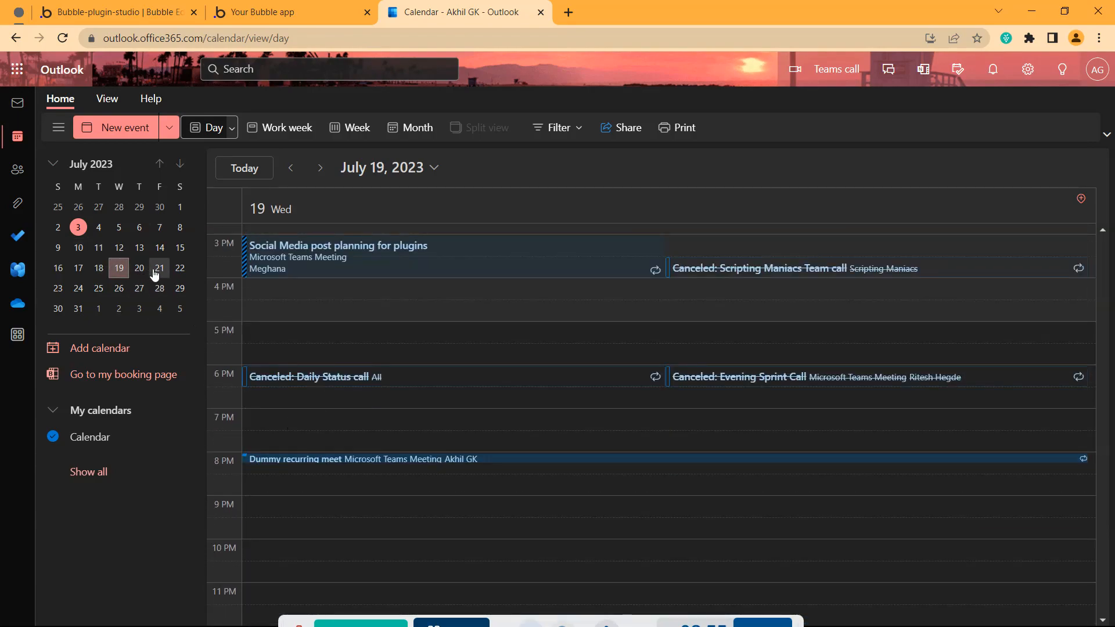
left_click(98, 291)
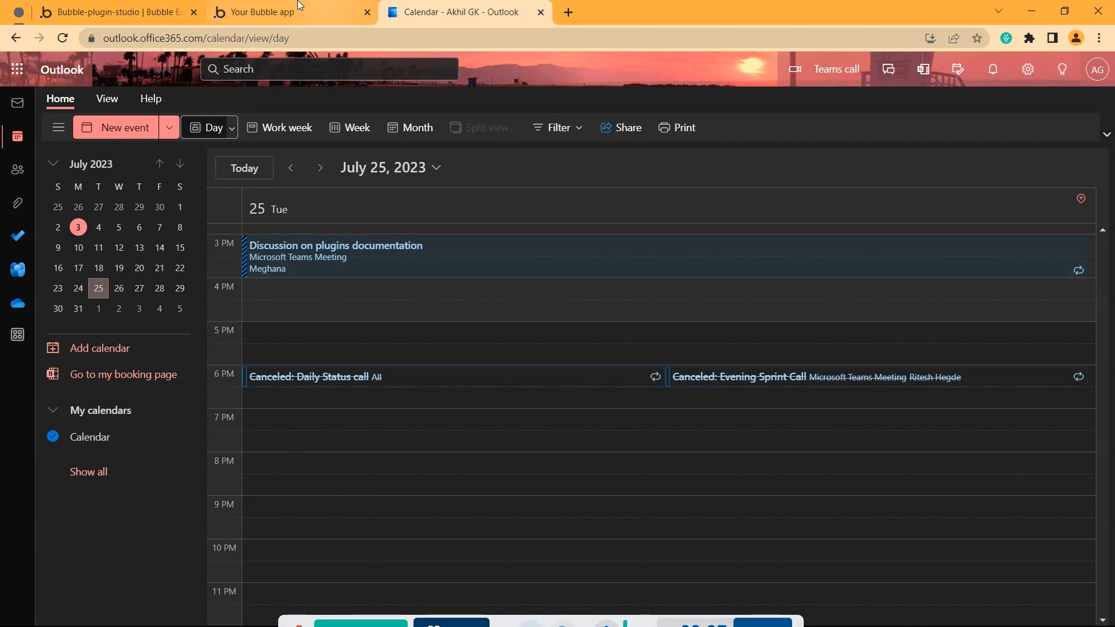
left_click(272, 14)
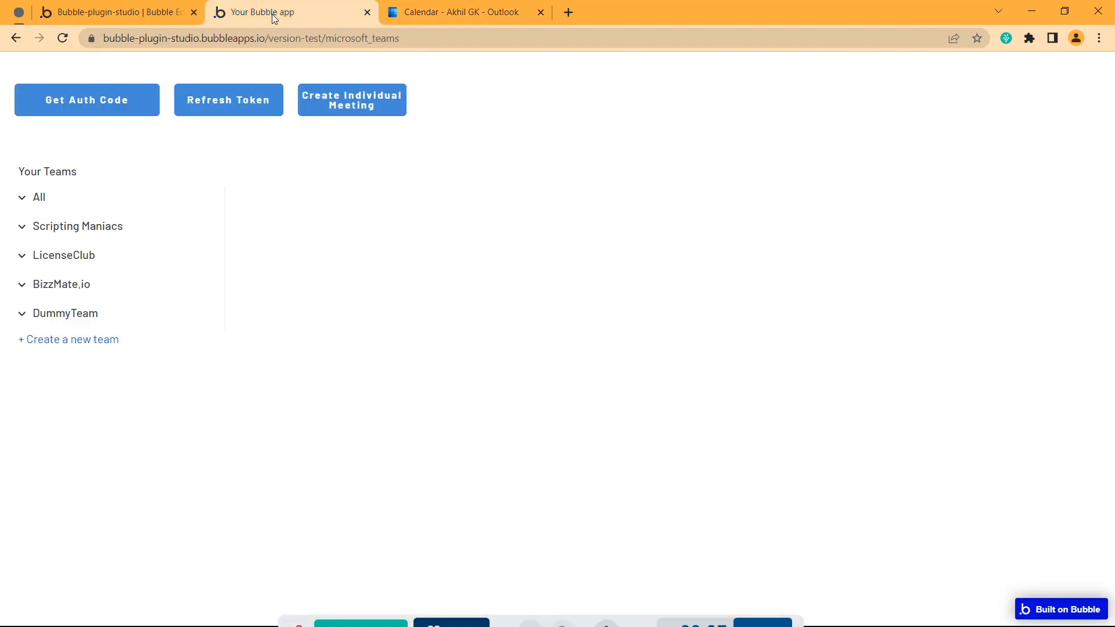
left_click(100, 13)
Open the Create Individual Meeting action in the non-recurring individual meeting workflow
left_click(407, 123)
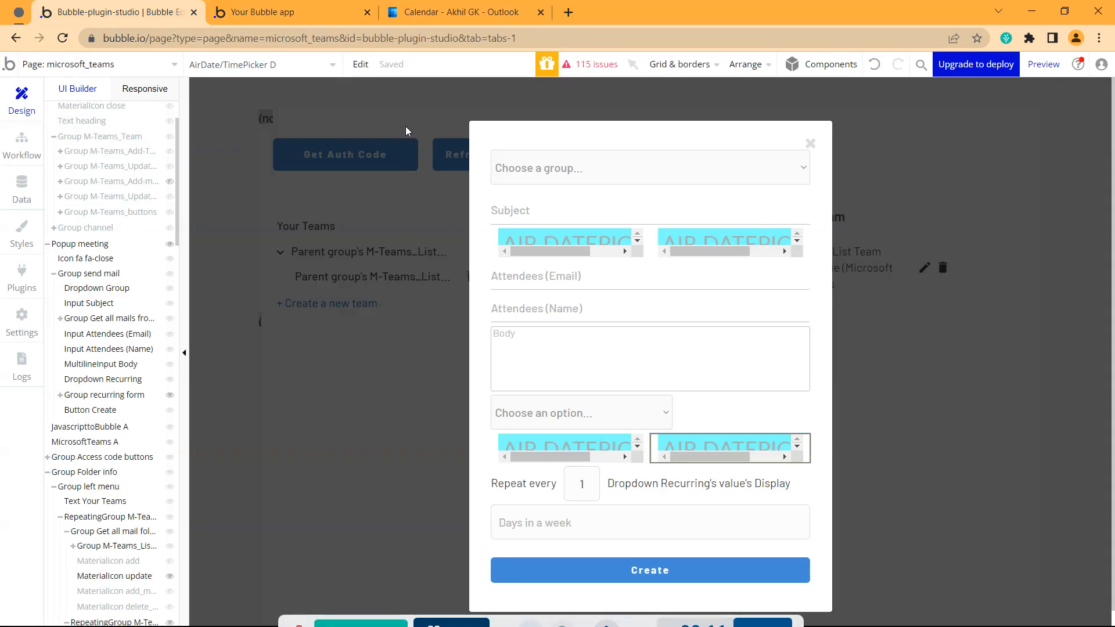
left_click(22, 146)
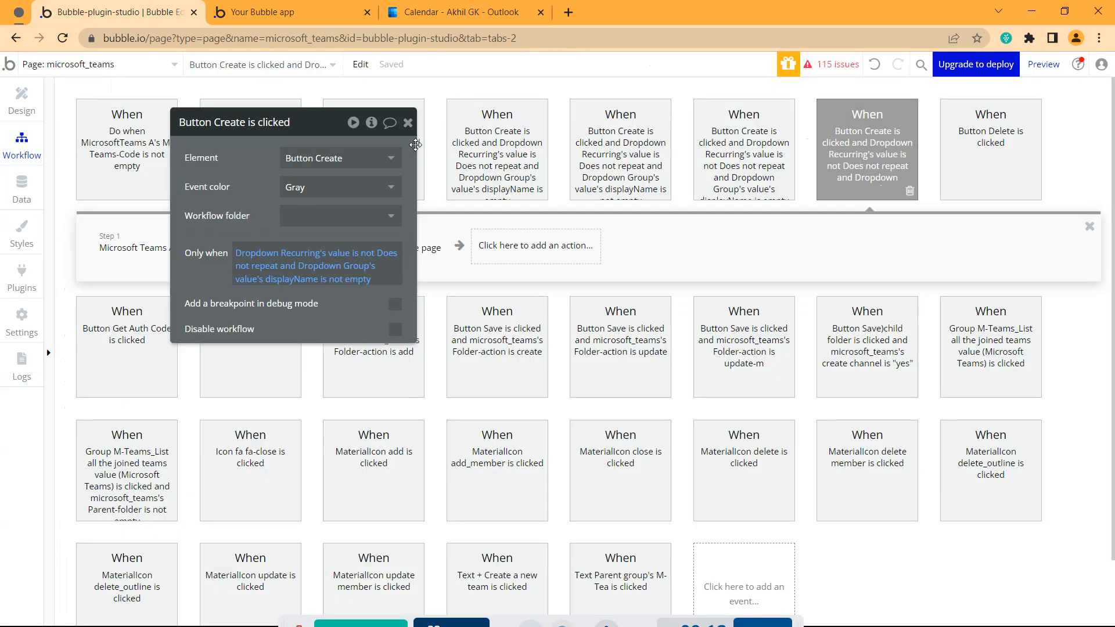
left_click(495, 148)
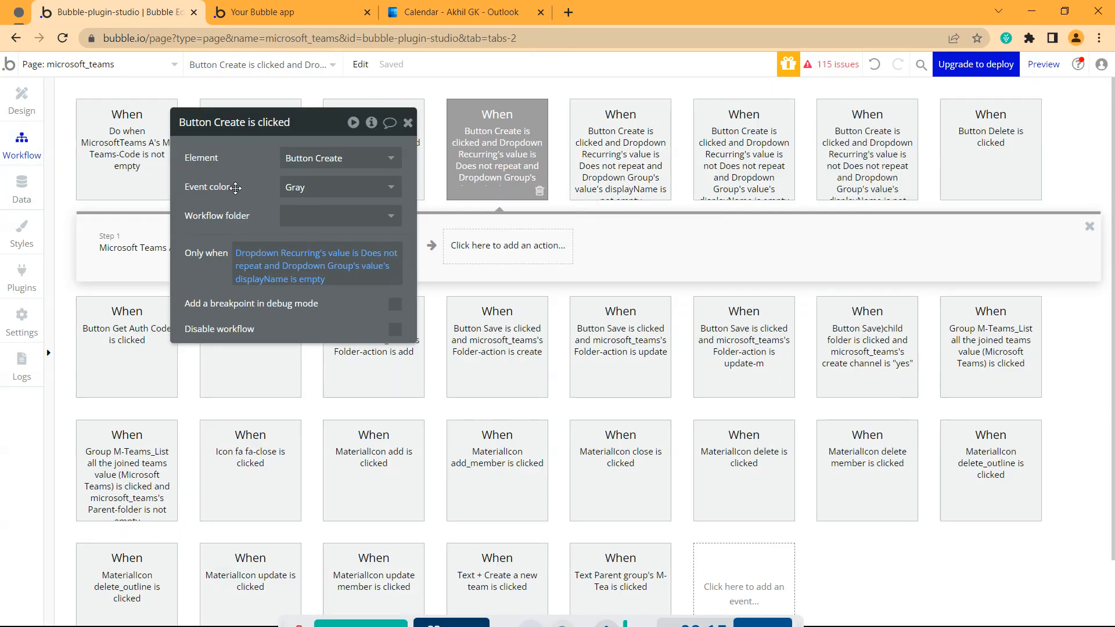
left_click_drag(230, 192, 338, 417)
left_click(244, 251)
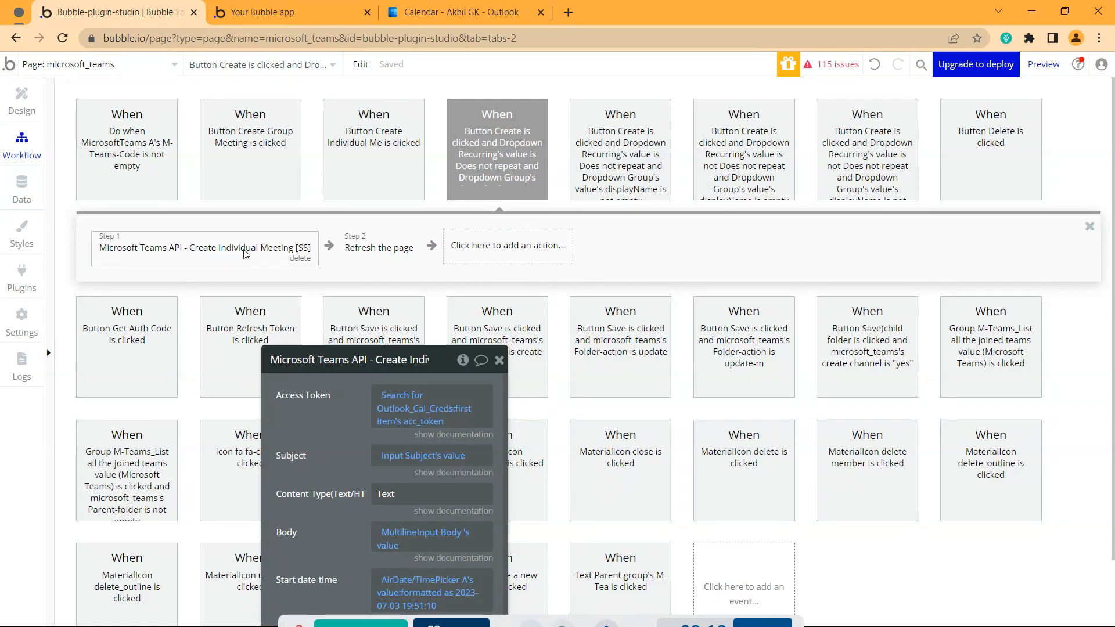
left_click_drag(330, 427, 273, 203)
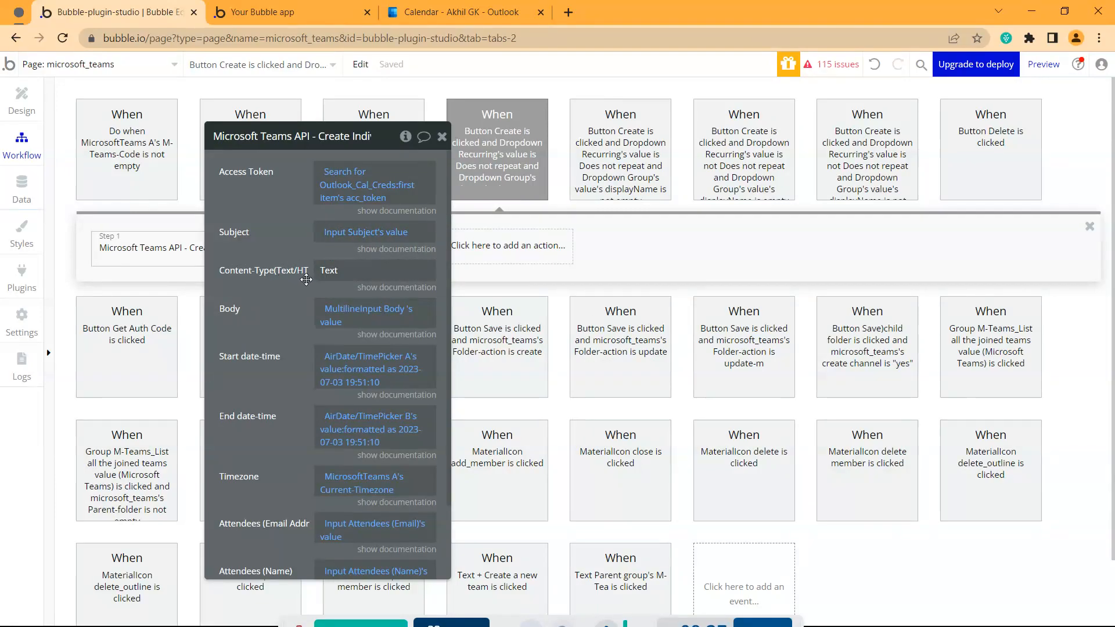
Check the action's Text content type and keep Timezone as MicrosoftTeams A's Current-Timezone
double_click(336, 273)
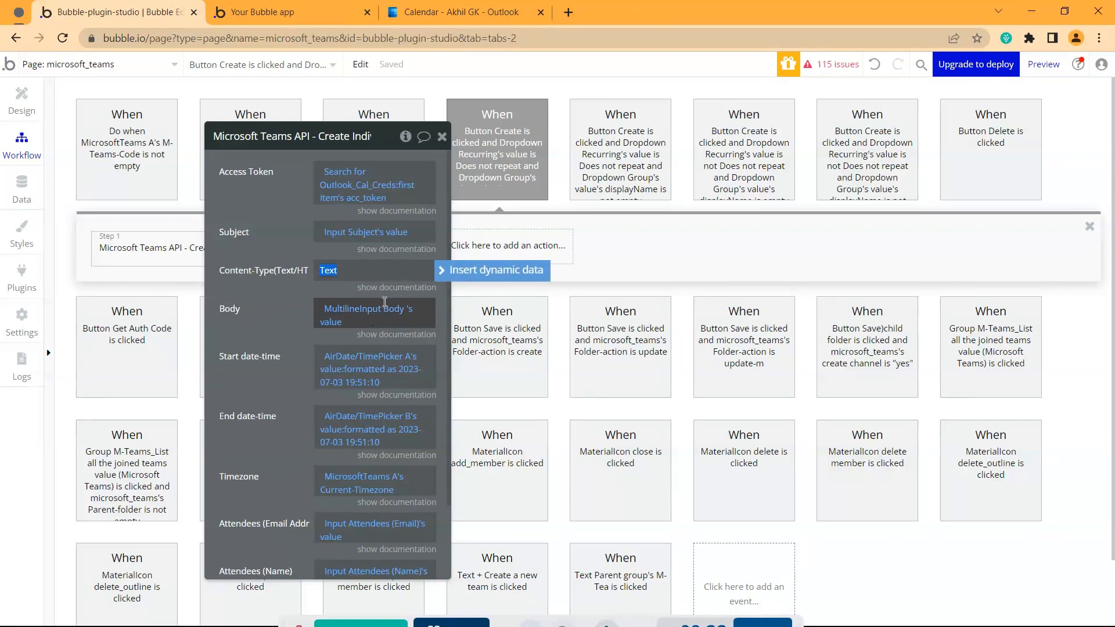
scroll(326, 348, "down", 2)
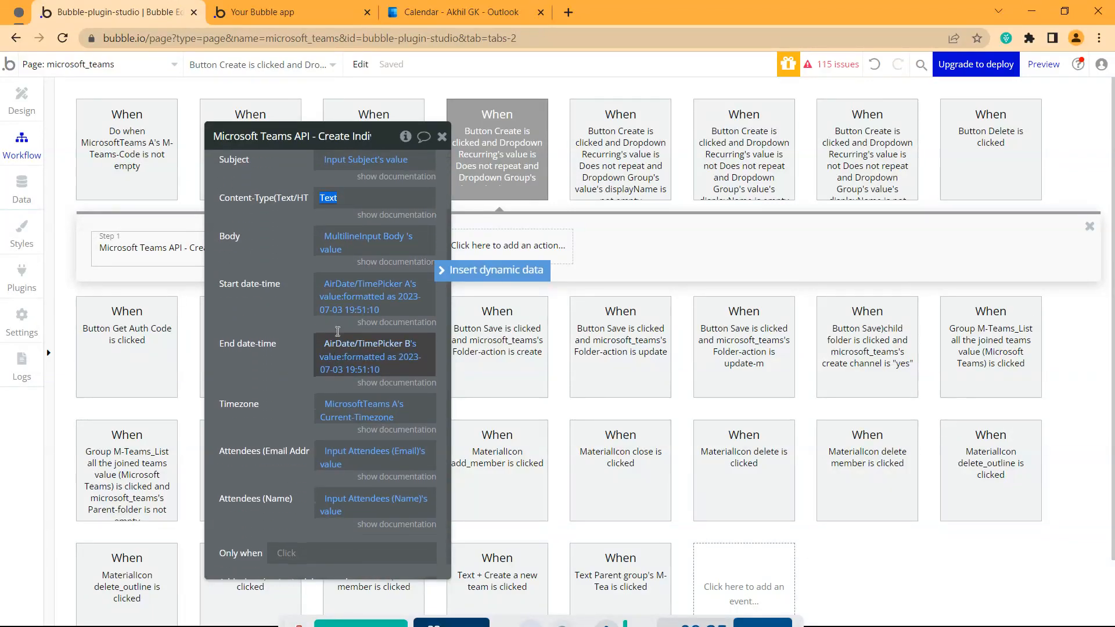
scroll(364, 407, "down", 1)
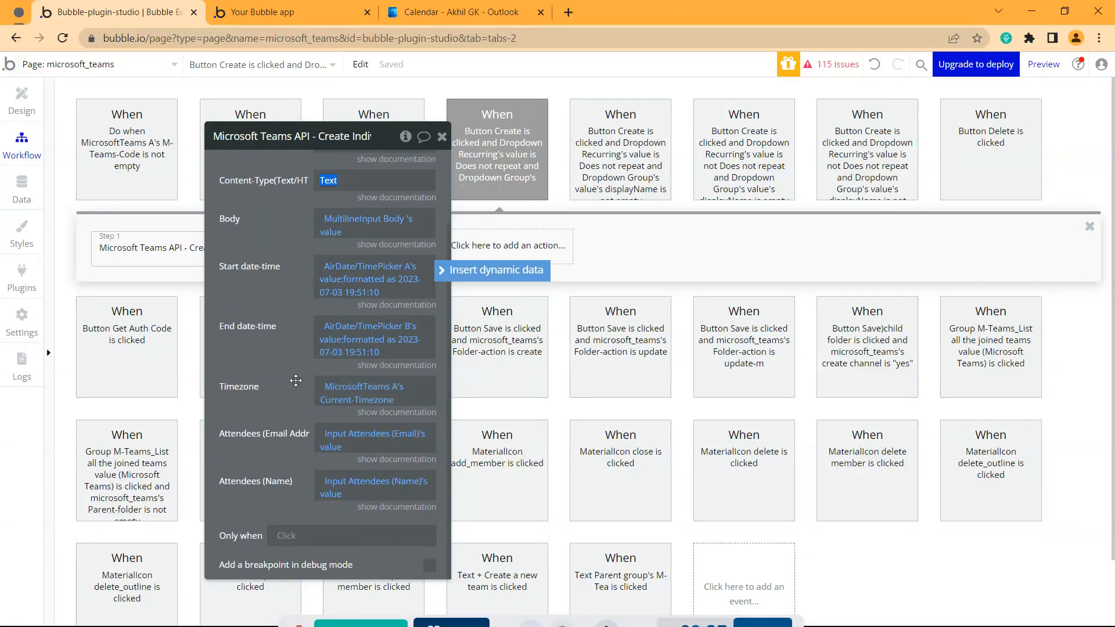
left_click(371, 394)
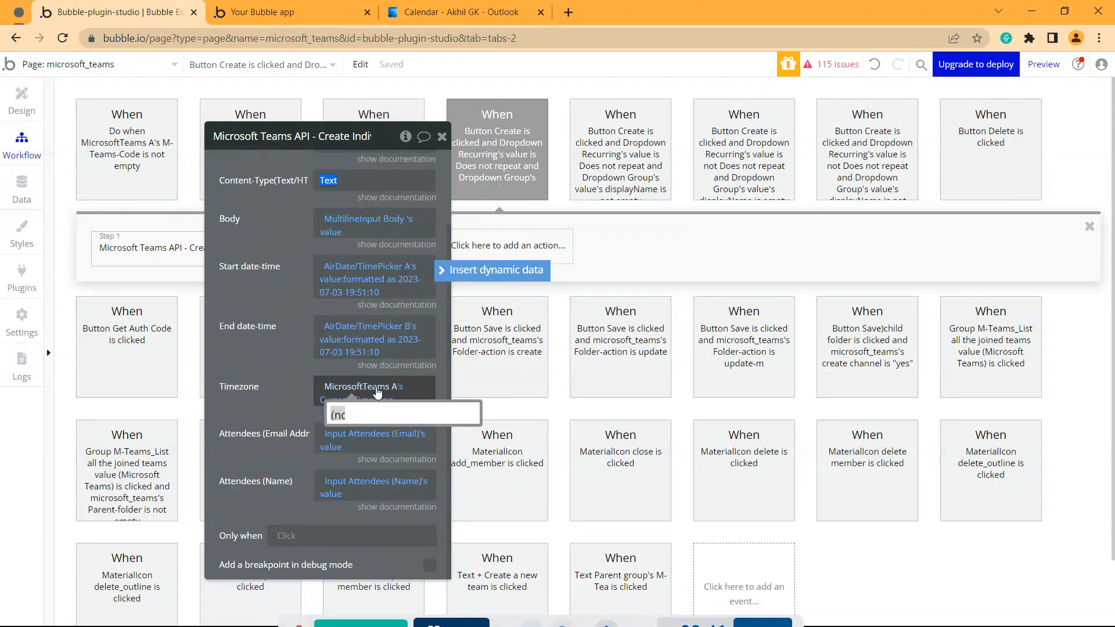
left_click(379, 399)
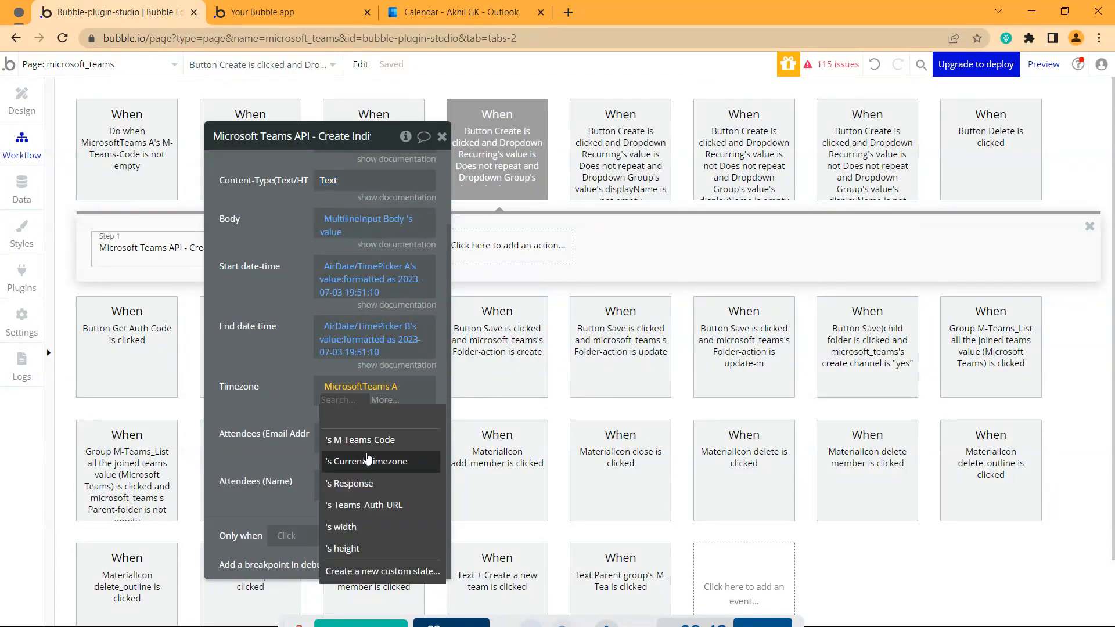
left_click(387, 465)
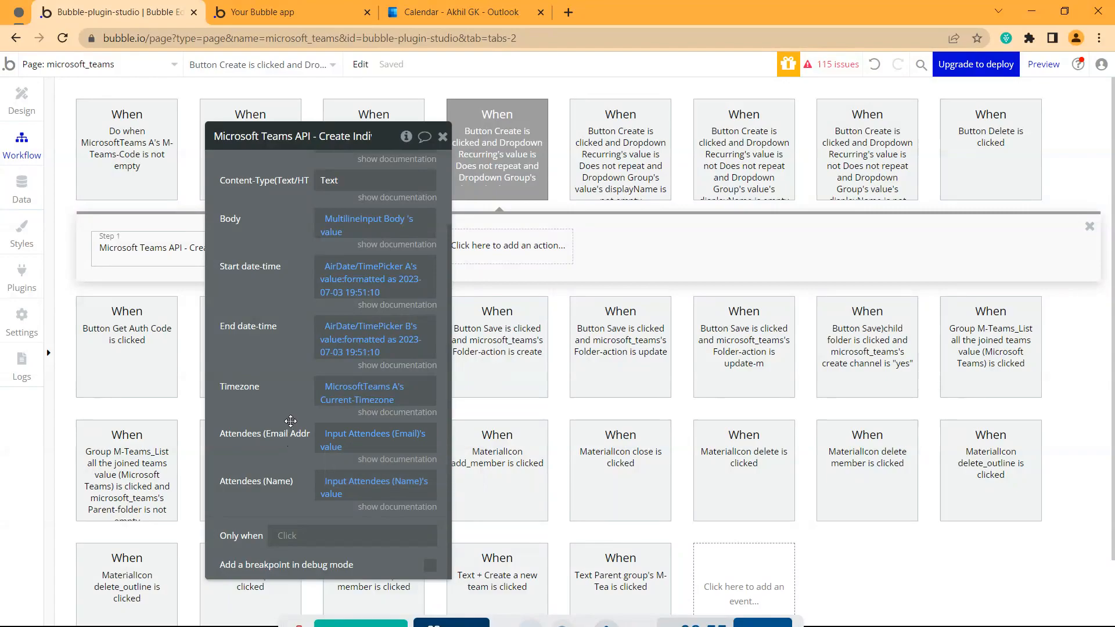
scroll(407, 203, "up", 4)
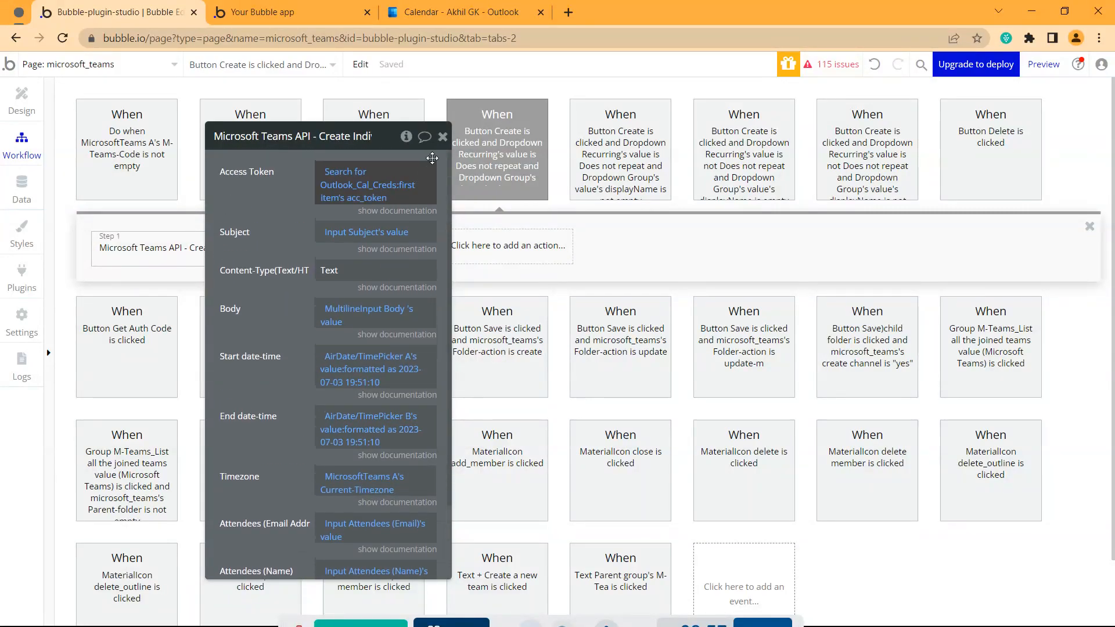
left_click(442, 137)
left_click(617, 162)
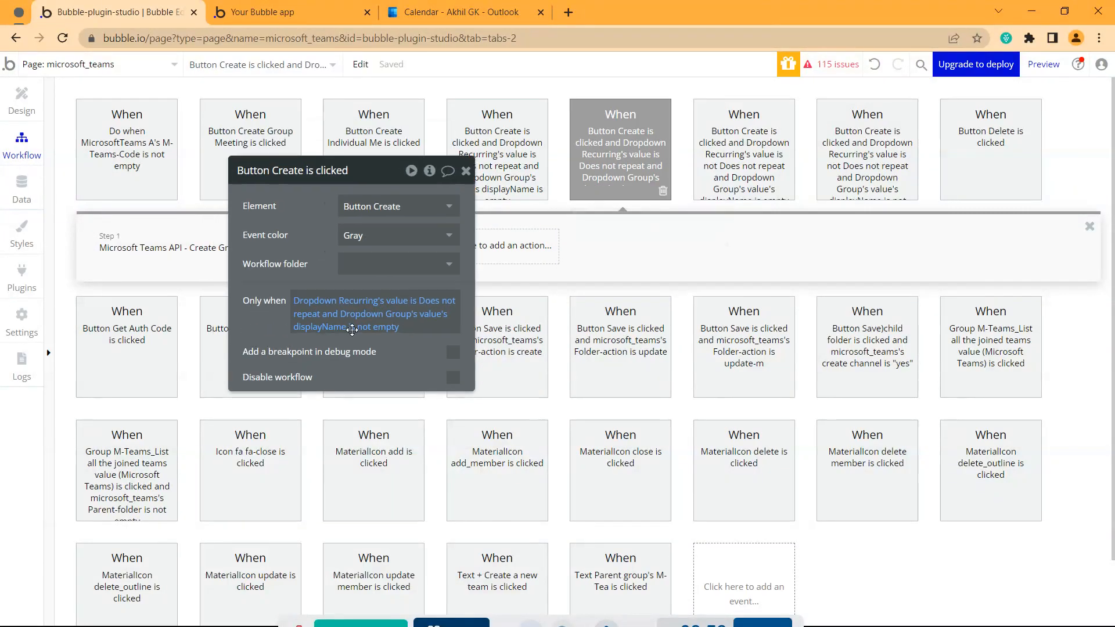
Review the Create Individual Recurring Meeting action's remaining field mappings, then return to the running app
left_click(741, 148)
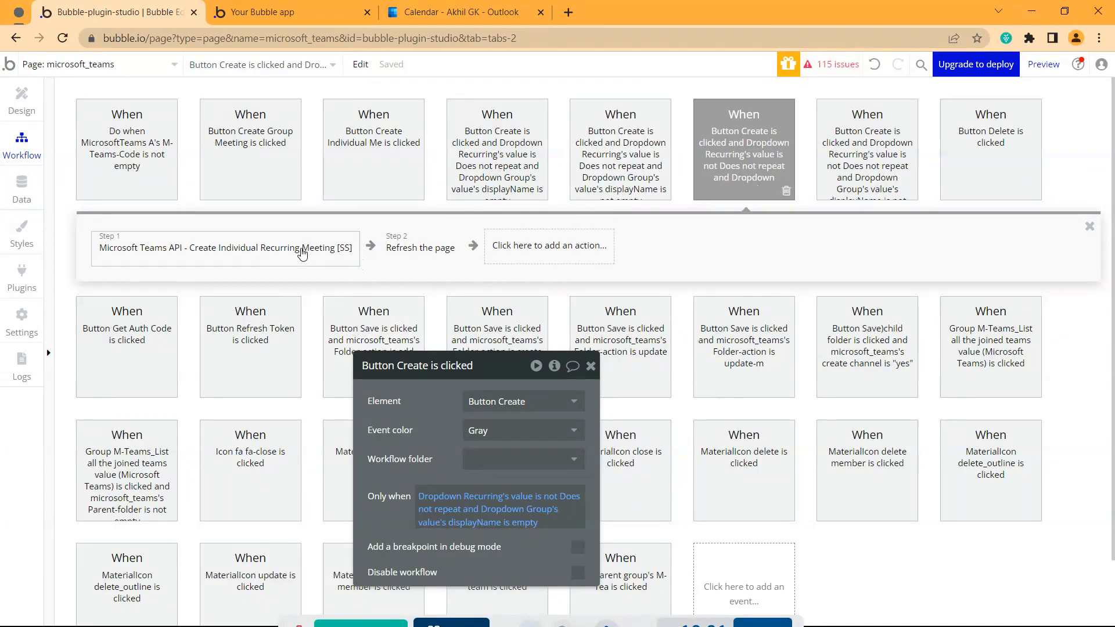
left_click(302, 257)
left_click_drag(427, 459, 286, 230)
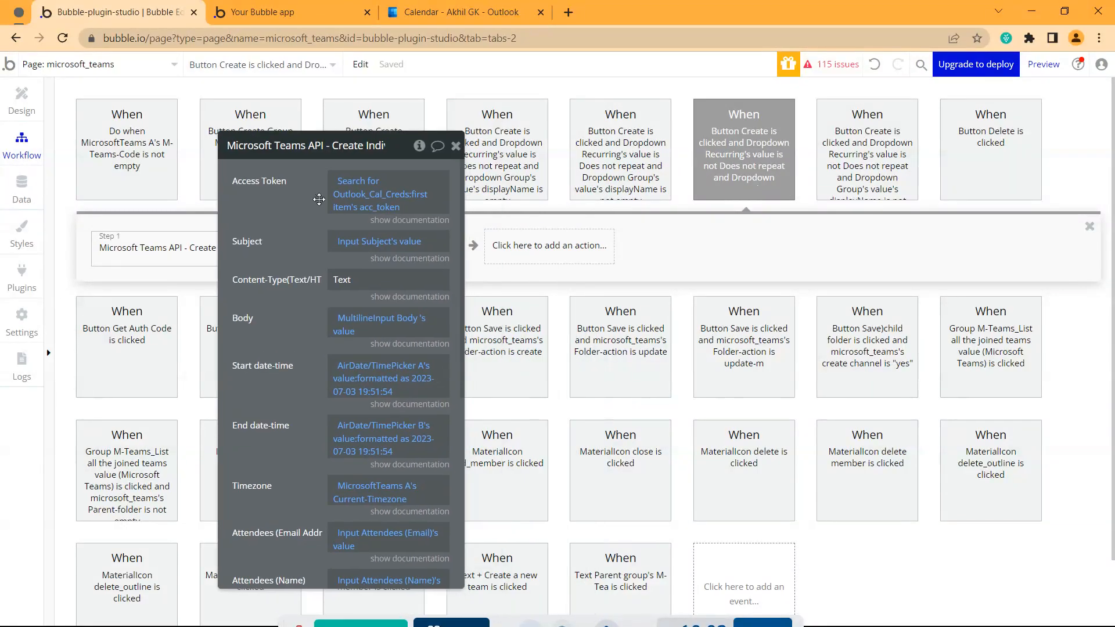
scroll(338, 185, "down", 1)
scroll(338, 186, "down", 2)
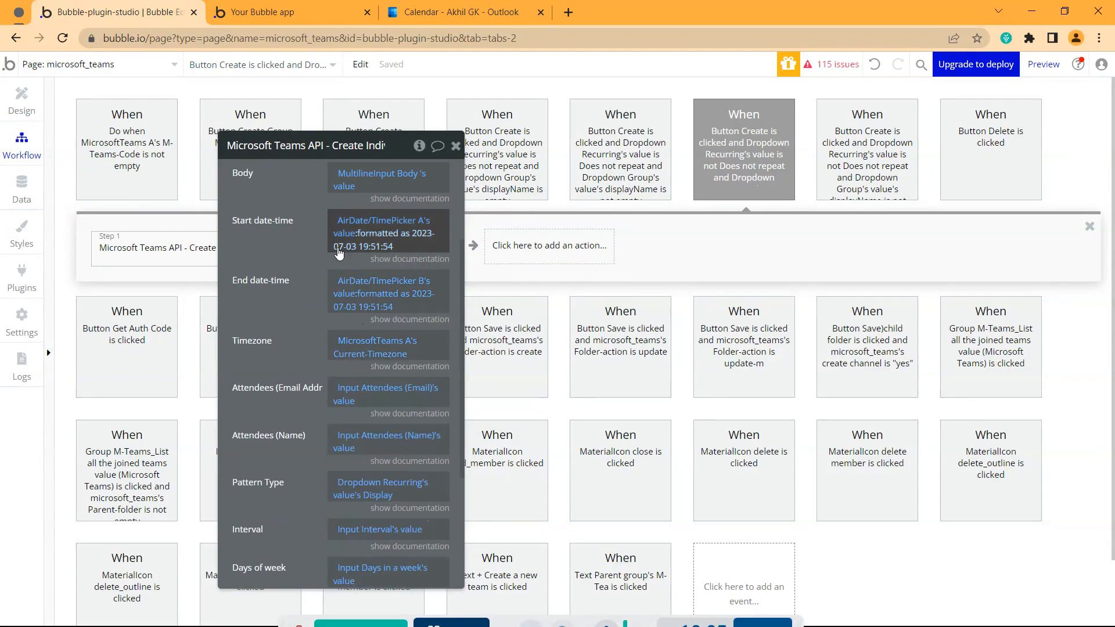
scroll(280, 305, "down", 3)
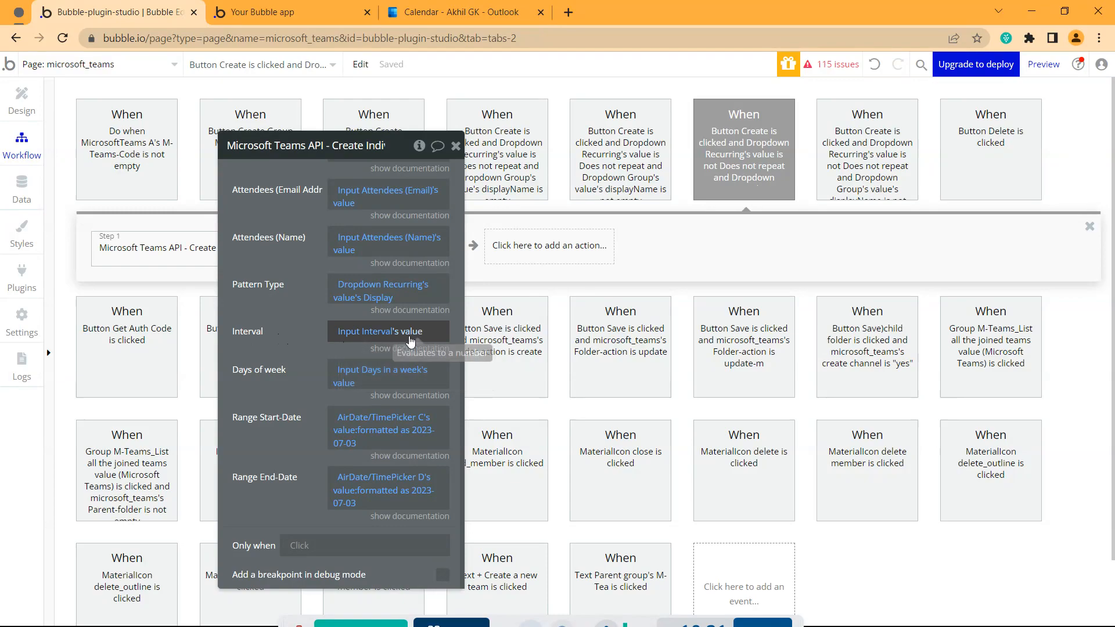
left_click(305, 11)
In the individual meeting form, set the meeting to repeat Weekly and select Repeat every
left_click(349, 113)
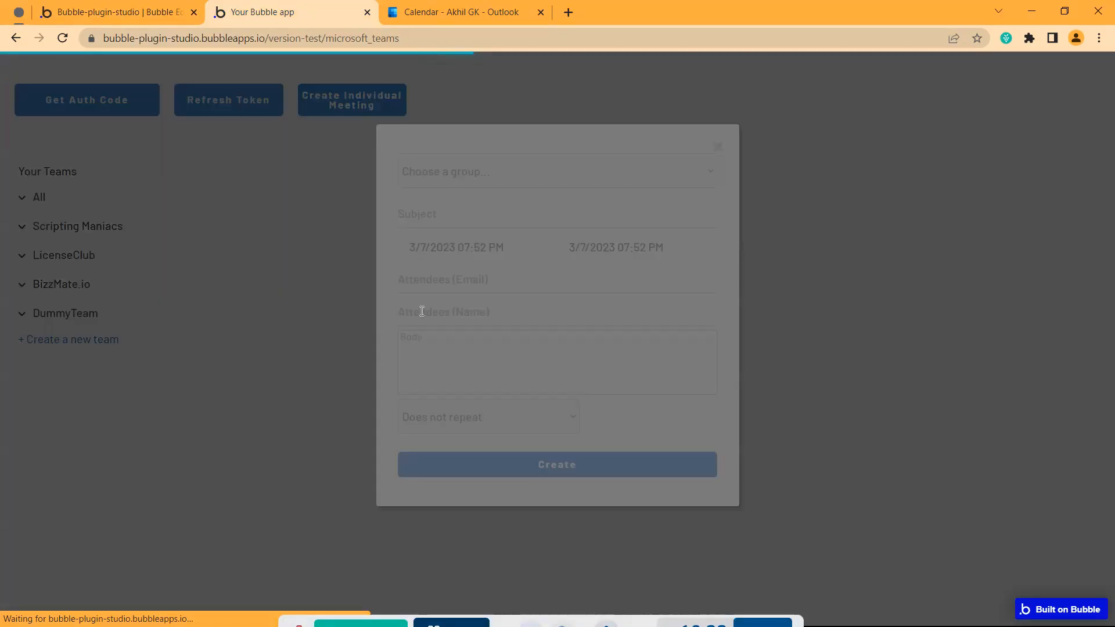
left_click(475, 419)
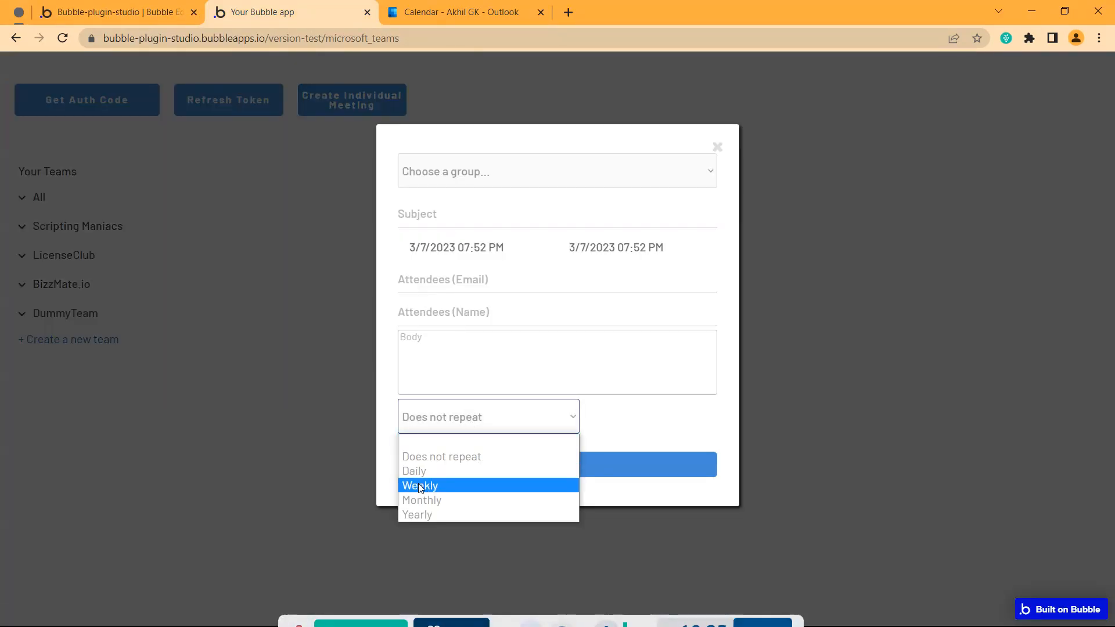
left_click(419, 484)
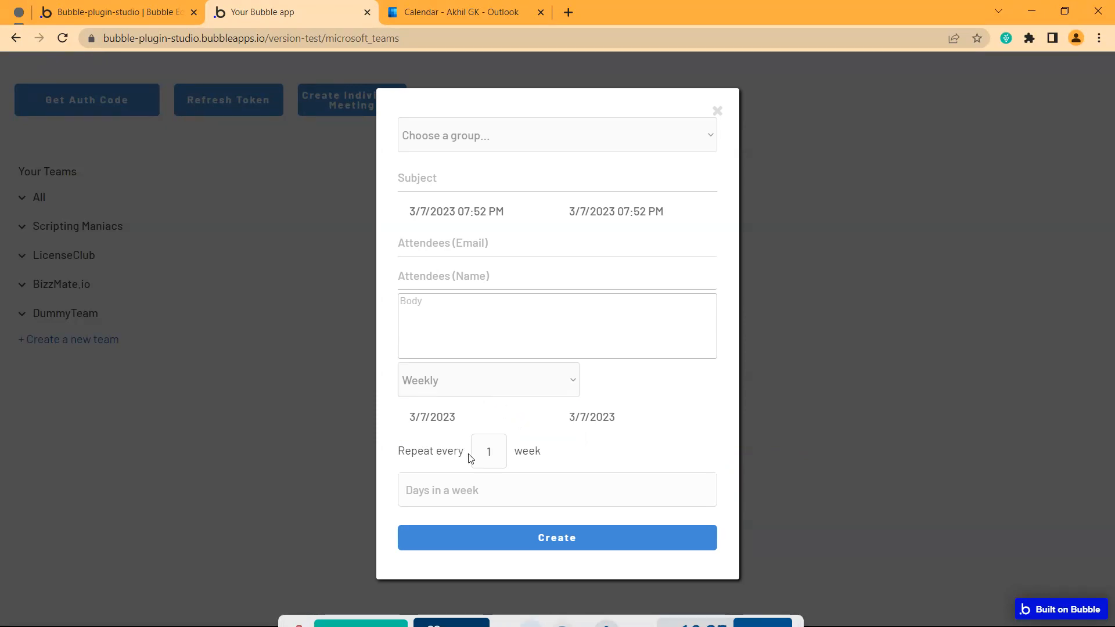
left_click(490, 451)
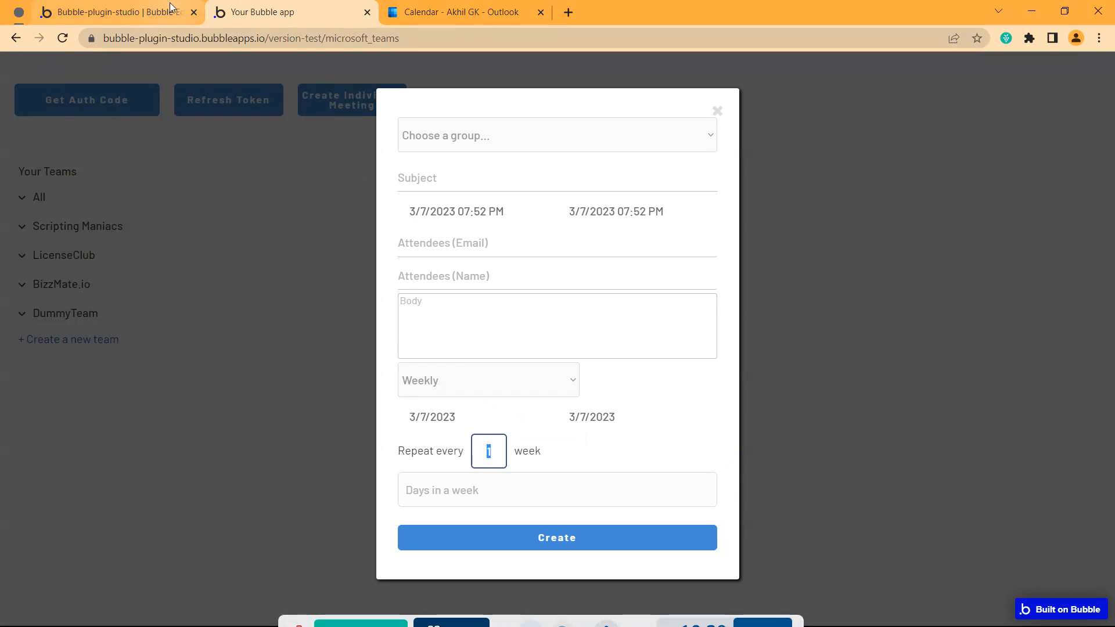
Match the form's Repeat every and Days in a week fields to the action's Interval and Days of week
left_click(116, 12)
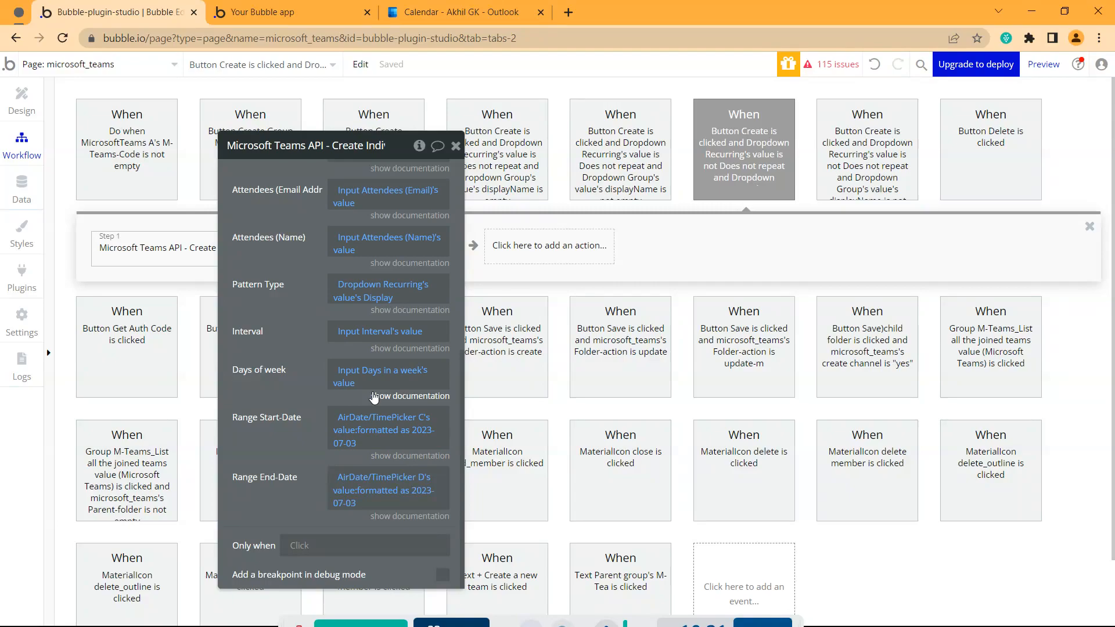
mouse_move(360, 339)
mouse_move(352, 378)
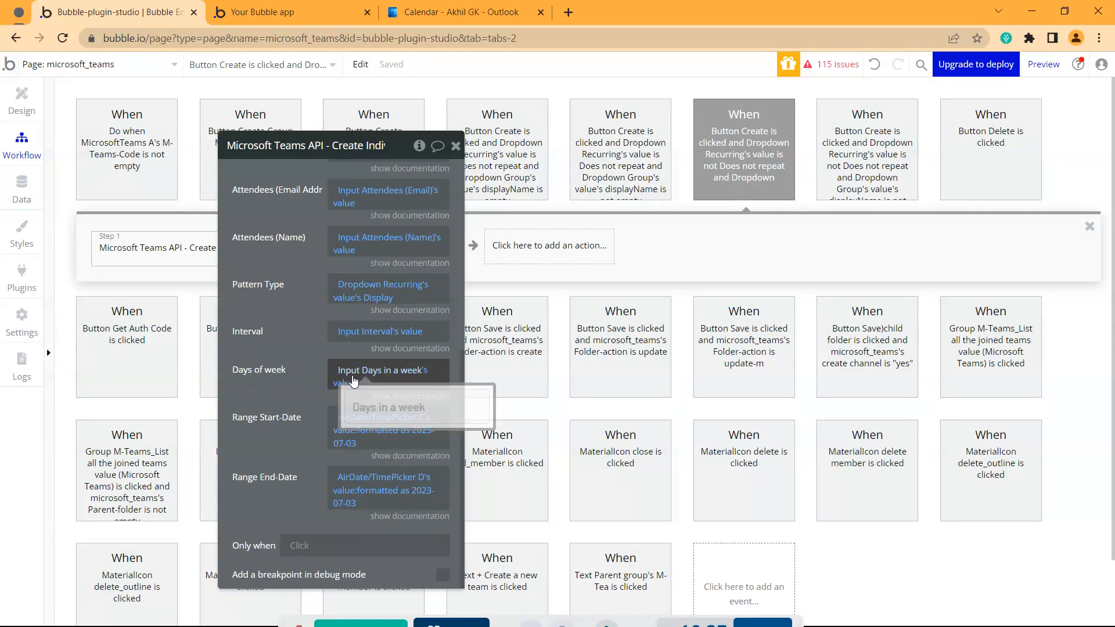
key("ctrl+Tab")
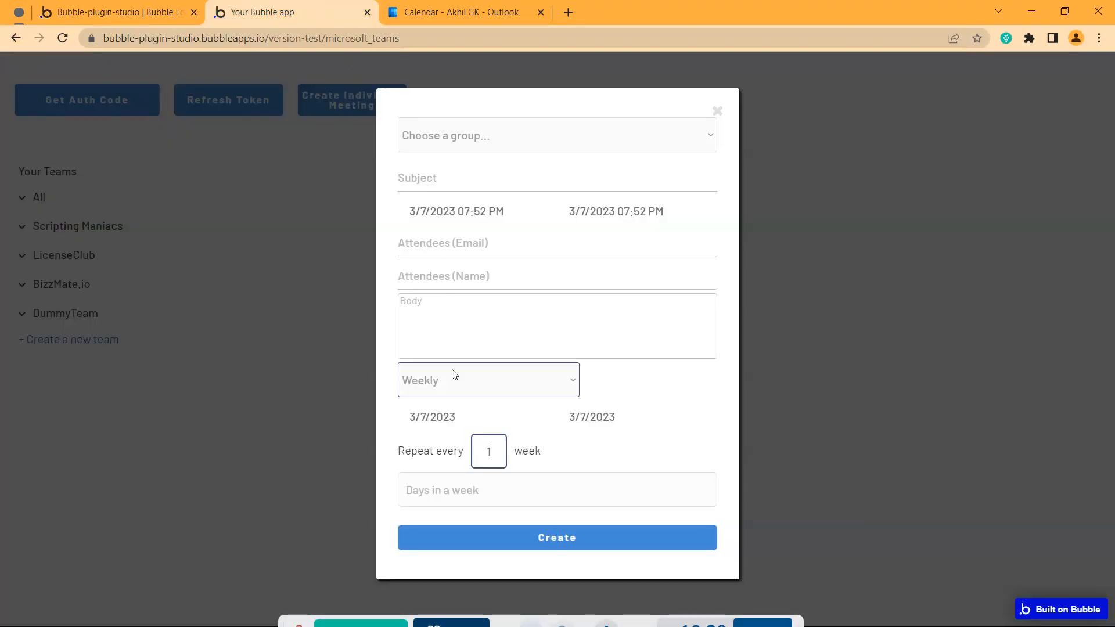
left_click(476, 490)
key("ctrl+shift+Tab")
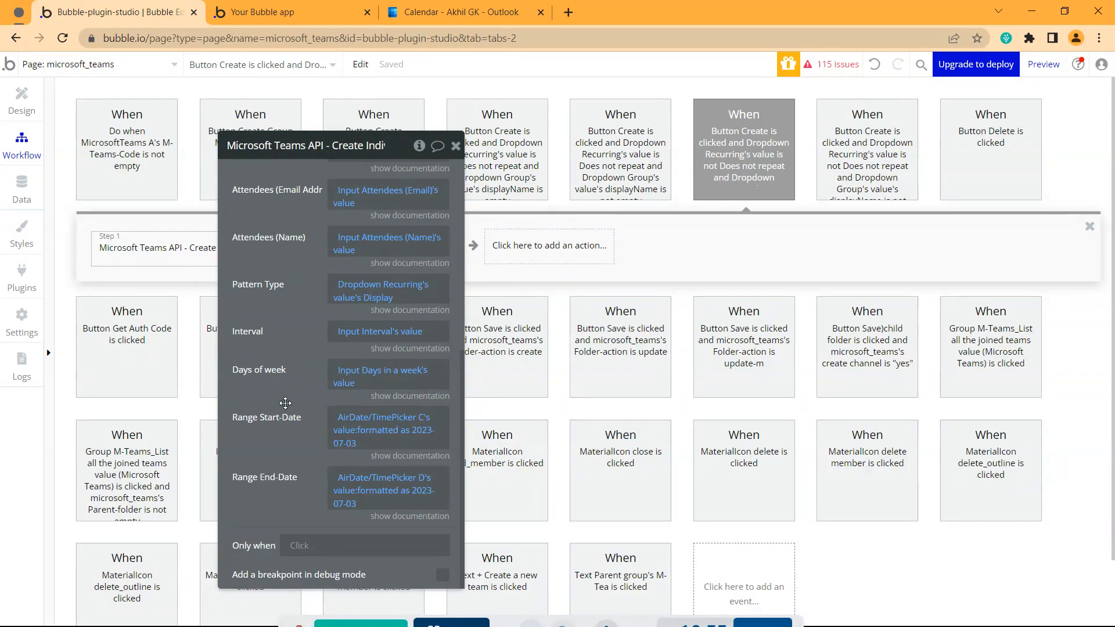
scroll(395, 244, "up", 5)
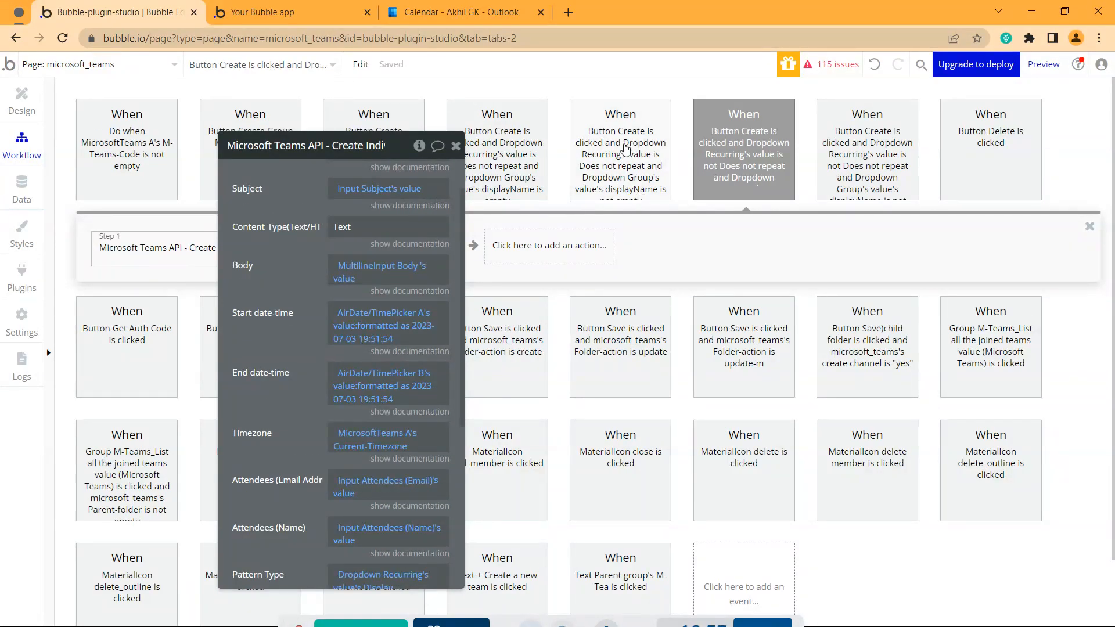
left_click_drag(309, 232, 659, 294)
Check the form's Choose a group list, then open the one-off group meeting workflow
left_click(325, 13)
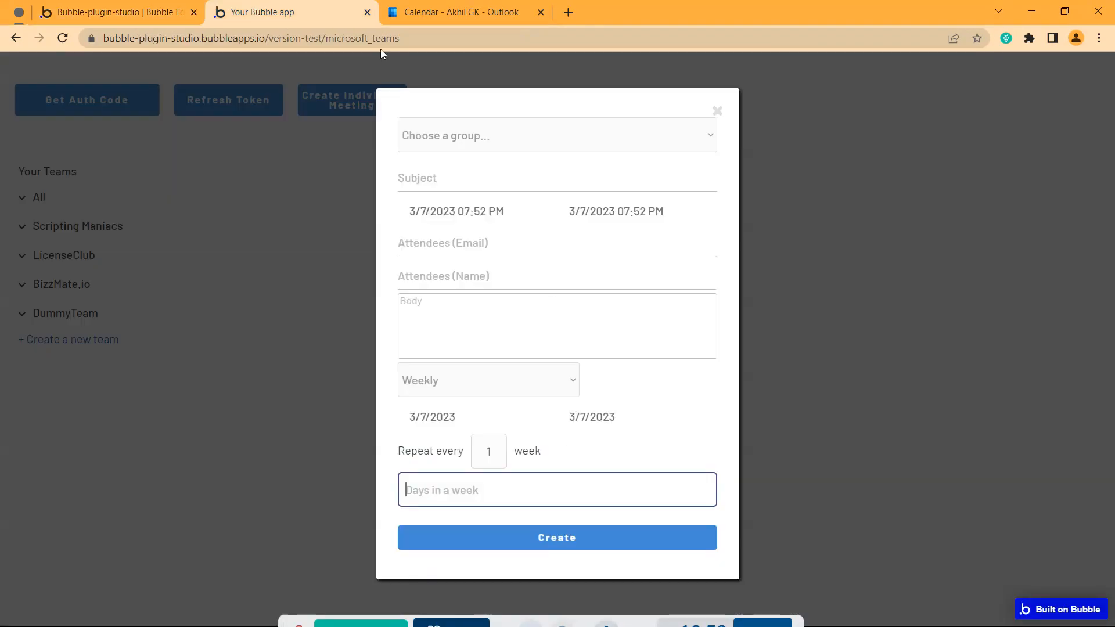
left_click(463, 143)
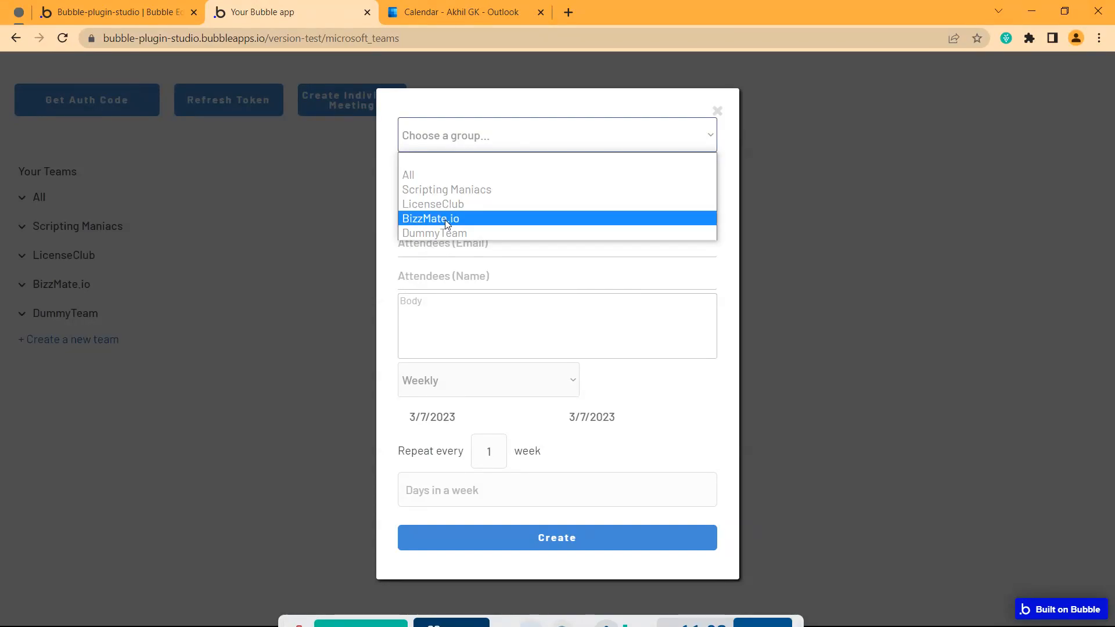
left_click(172, 18)
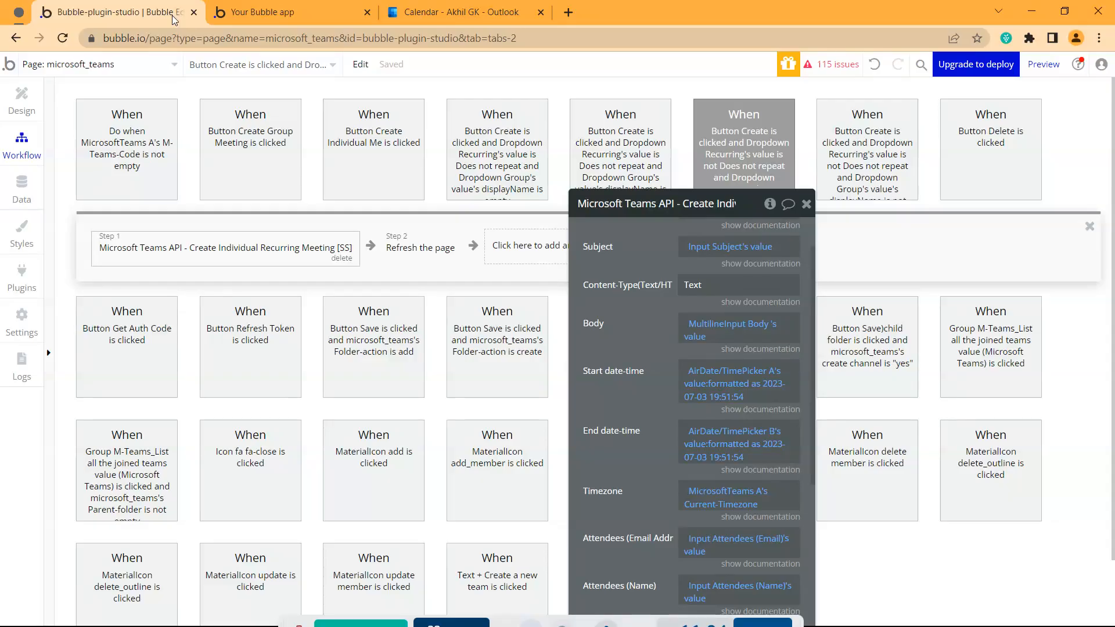
left_click(627, 150)
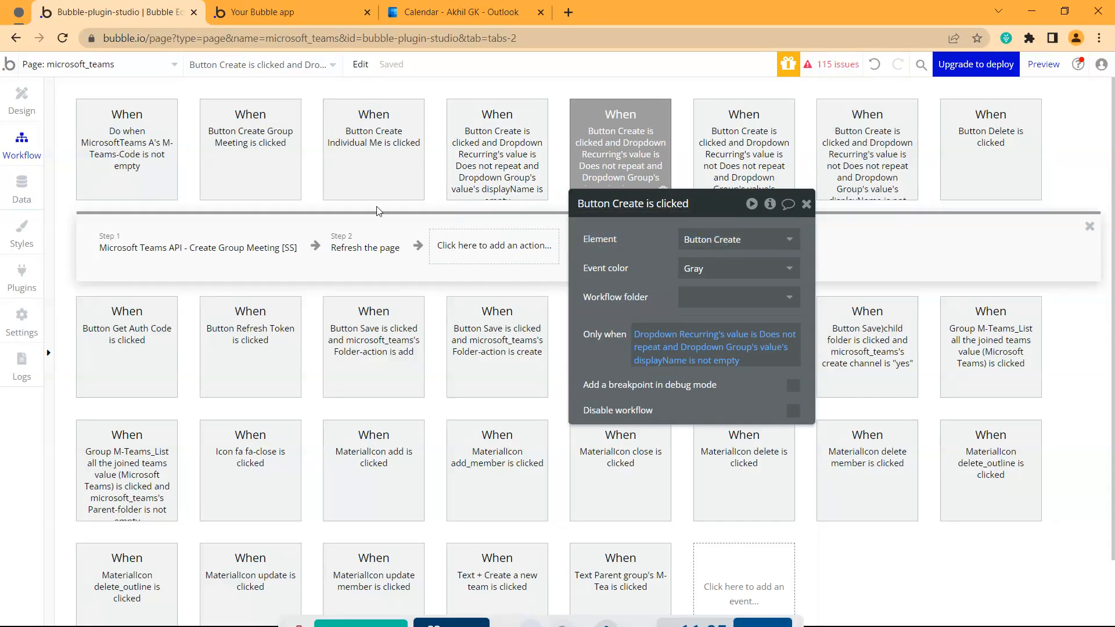
Compare the Create Group Meeting action's Group ID with the app's group dropdown
left_click(275, 256)
left_click_drag(647, 329, 522, 266)
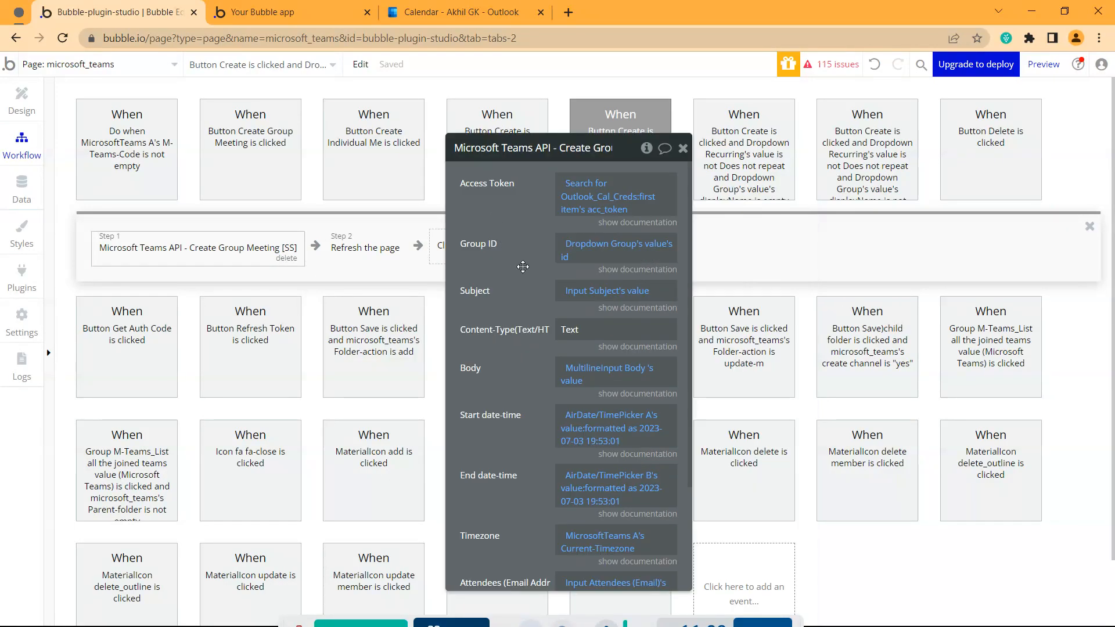
left_click(316, 12)
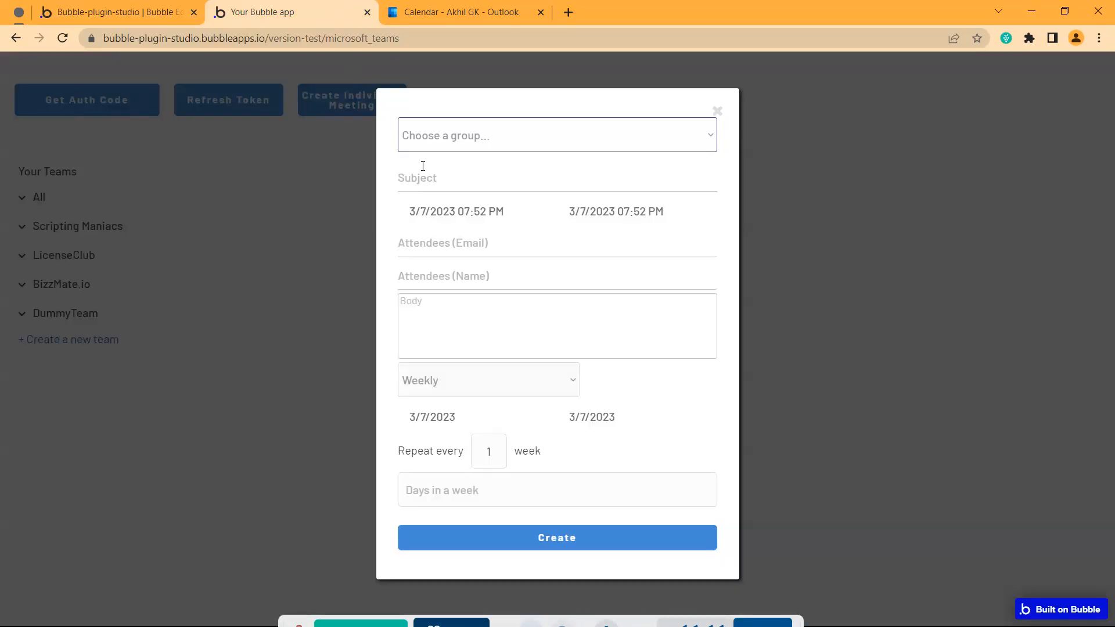
left_click(460, 137)
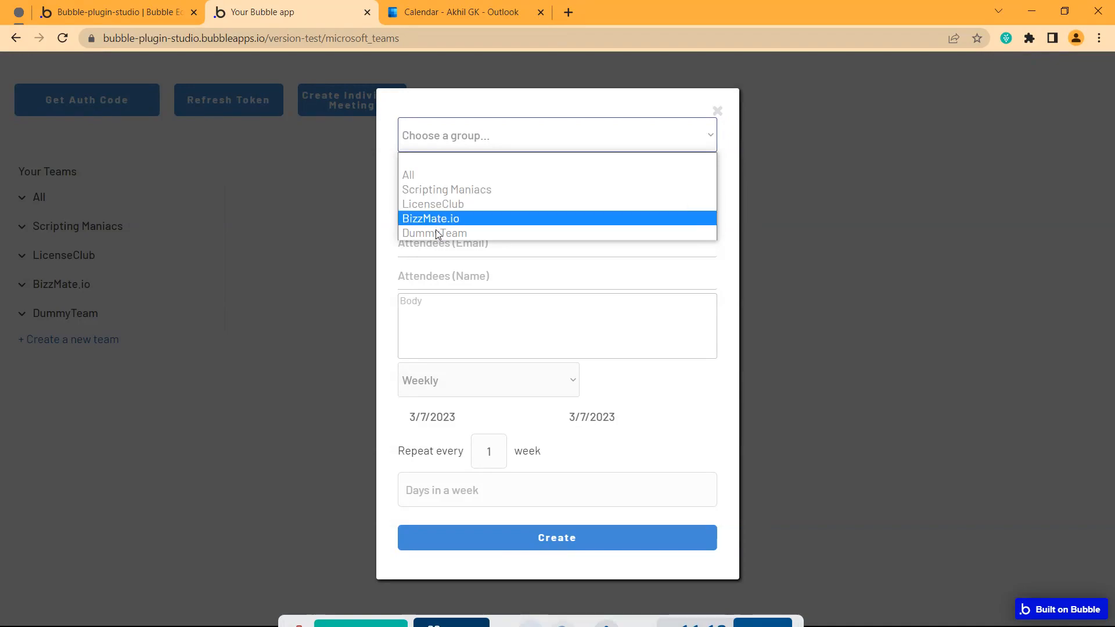
left_click(117, 12)
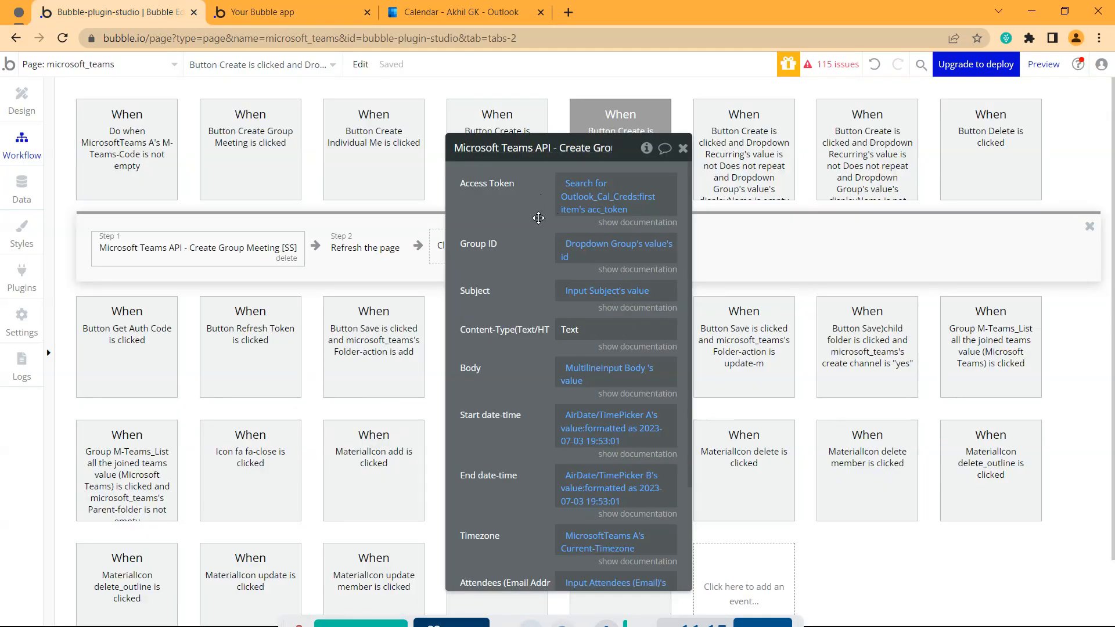
Review the Create Group Recurring Meeting action's pattern type, interval, days of week and range dates
scroll(559, 267, "down", 3)
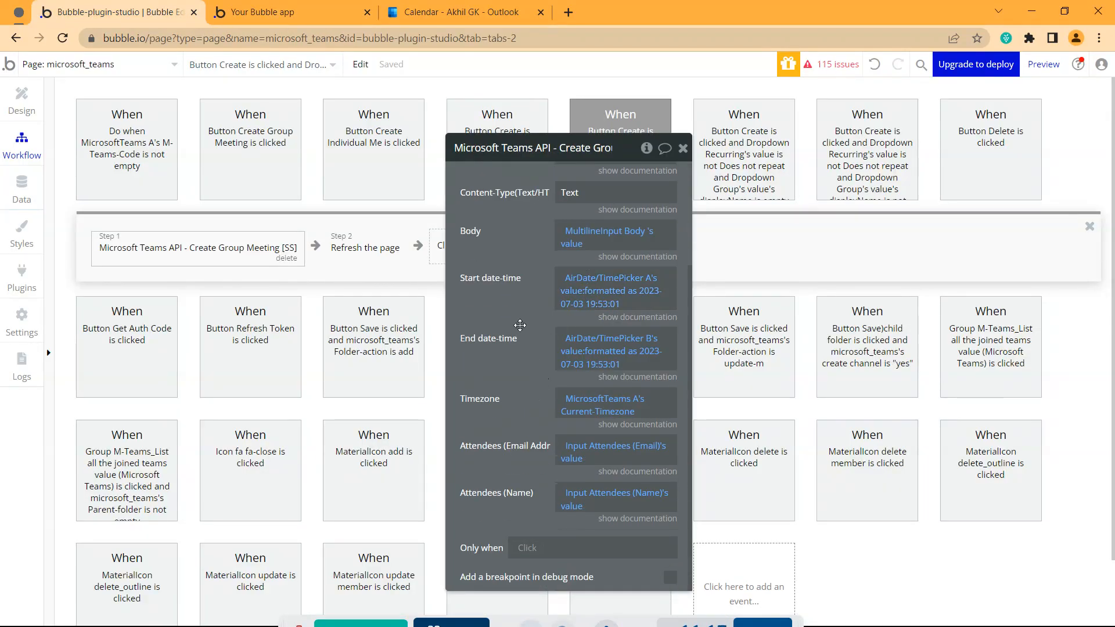
left_click_drag(524, 365, 681, 369)
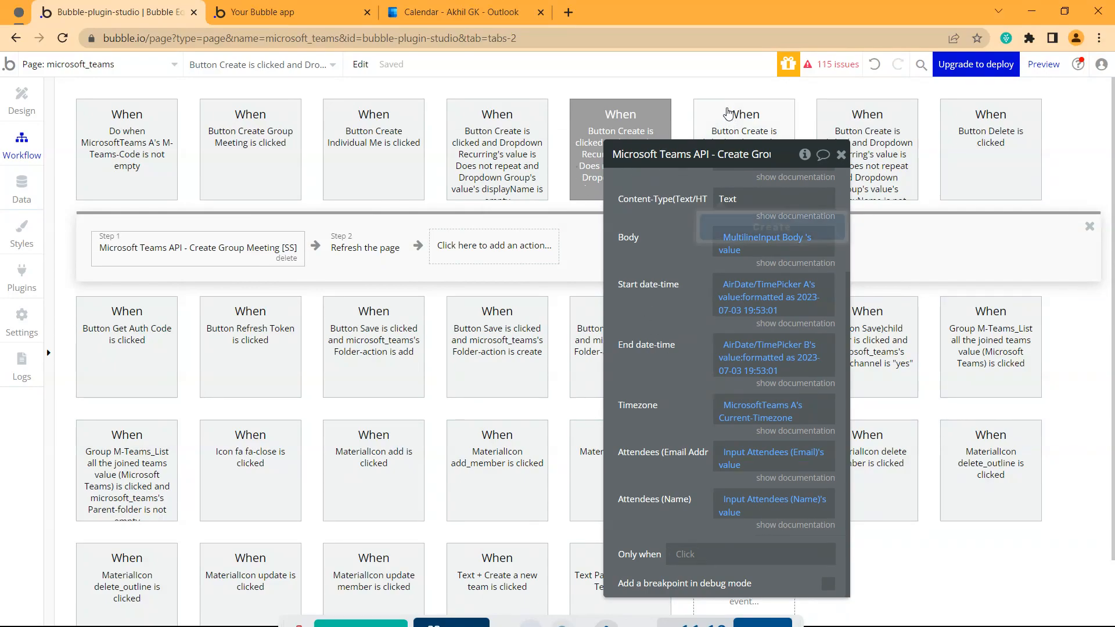
left_click(728, 113)
left_click(842, 132)
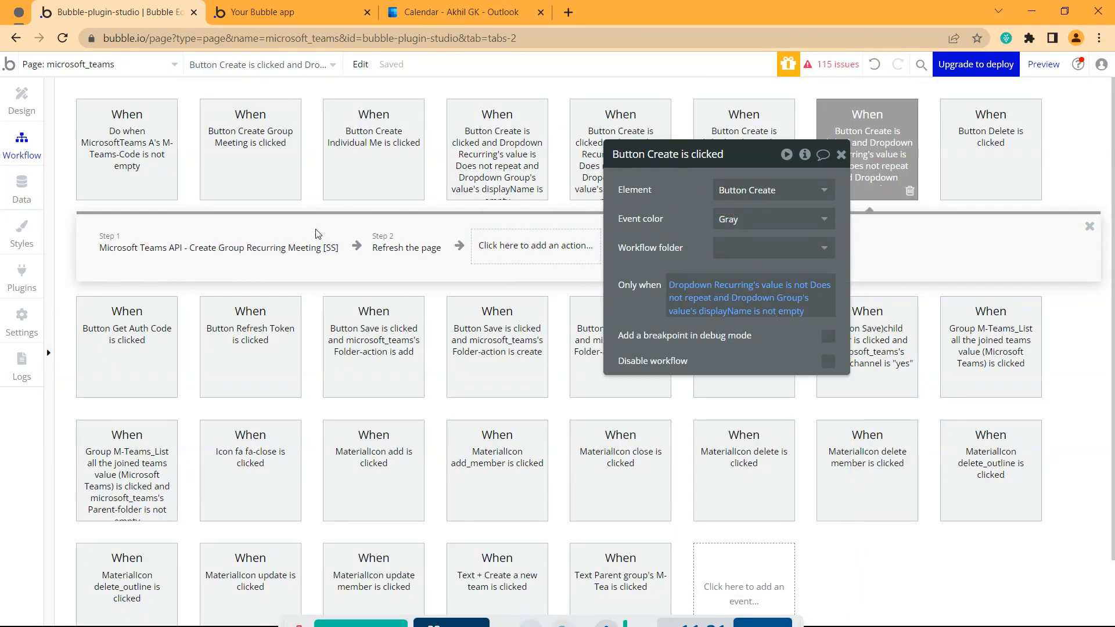
left_click(298, 247)
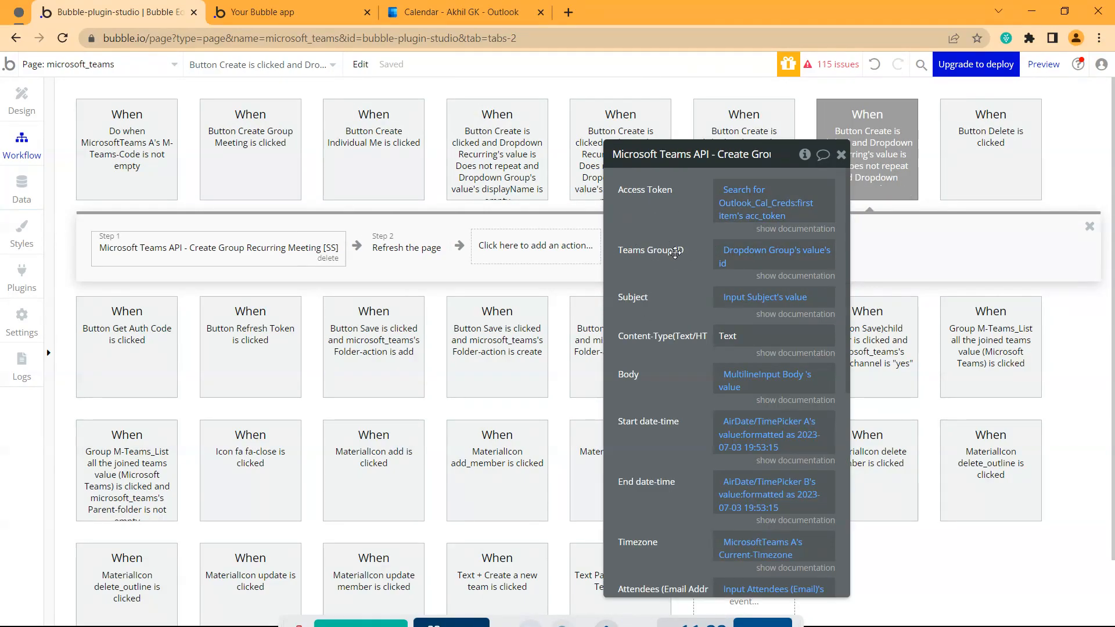
scroll(654, 256, "down", 5)
scroll(650, 280, "down", 1)
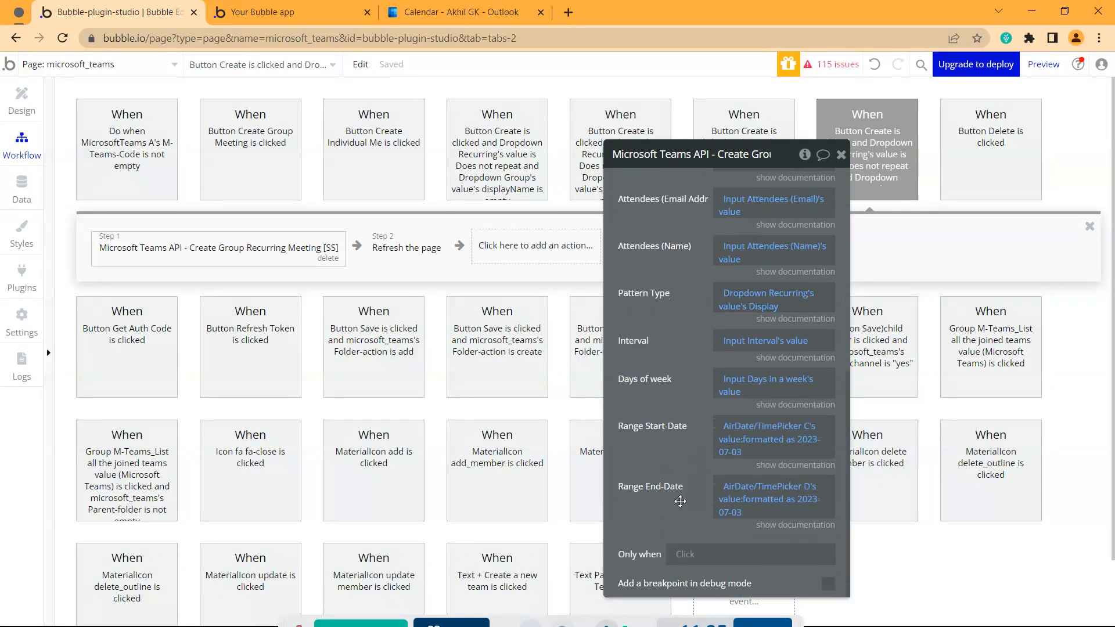